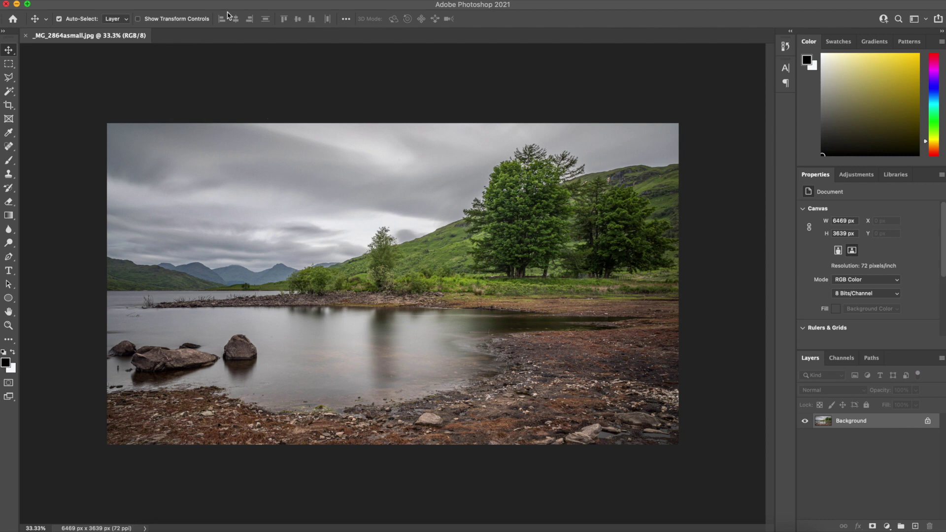
Start a new guide layout and set its column count to 3.
click(297, 1)
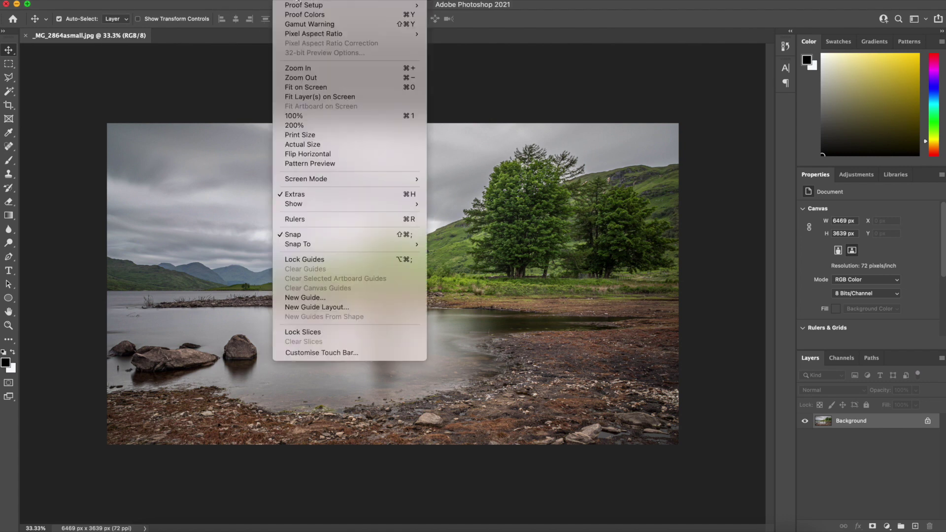
click(320, 308)
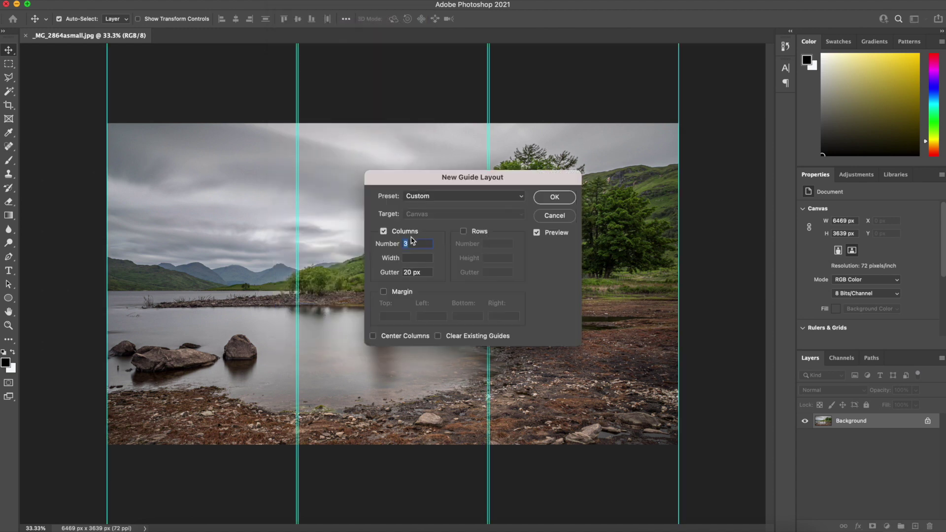
drag(490, 181, 663, 329)
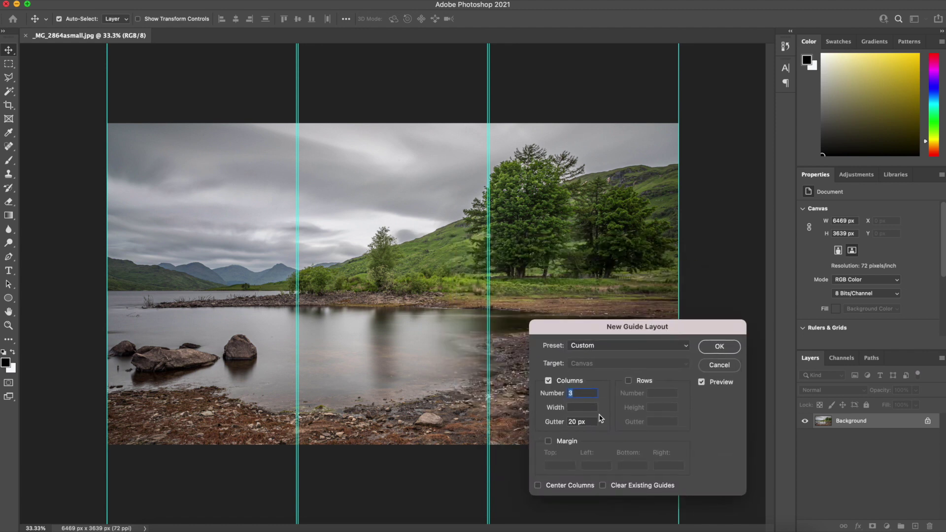
text(8)
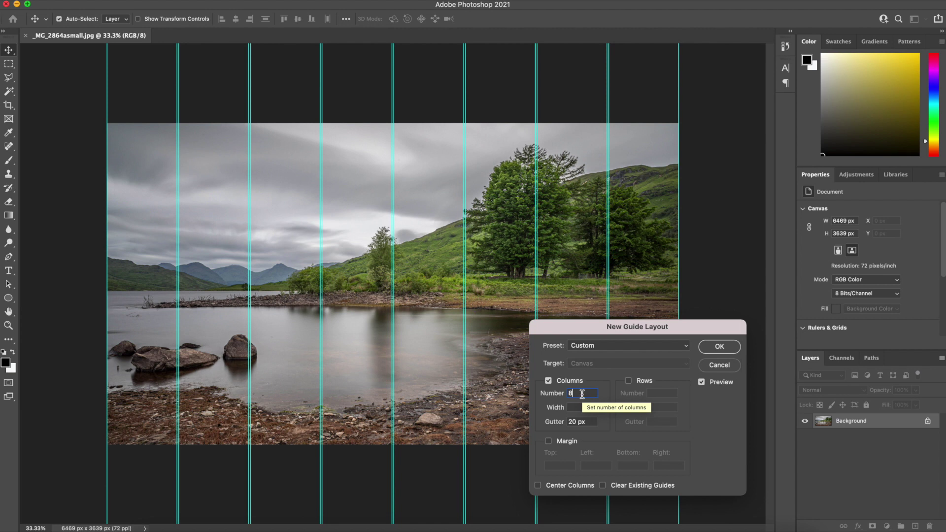
key(BackSpace)
text(2)
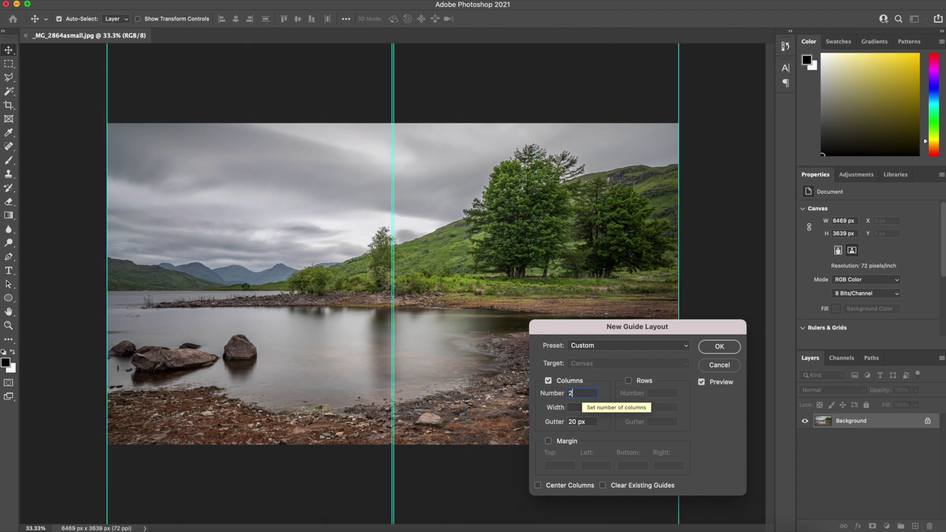
key(BackSpace)
text(1)
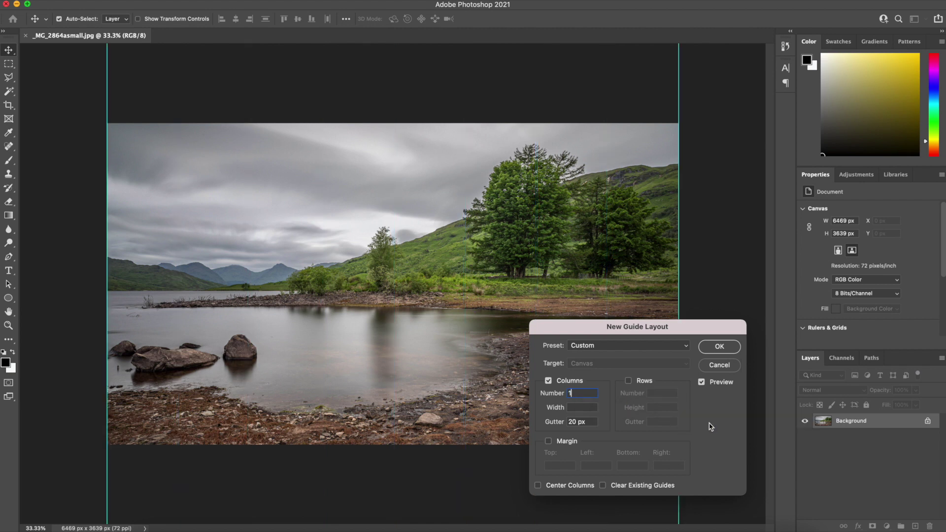
key(BackSpace)
text(3)
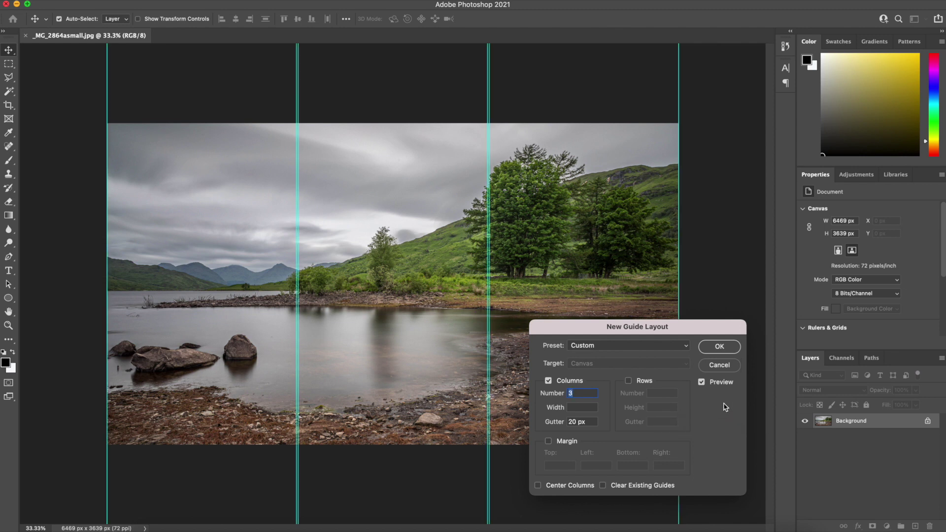
Clear the row count, turn rows off, and apply the 3-column, 20 px gutter layout.
click(628, 382)
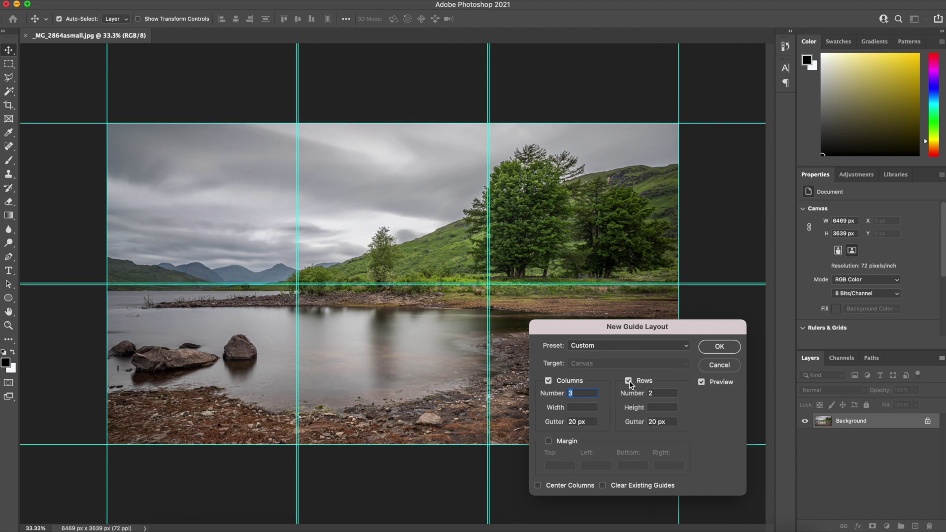
double_click(662, 393)
text(3)
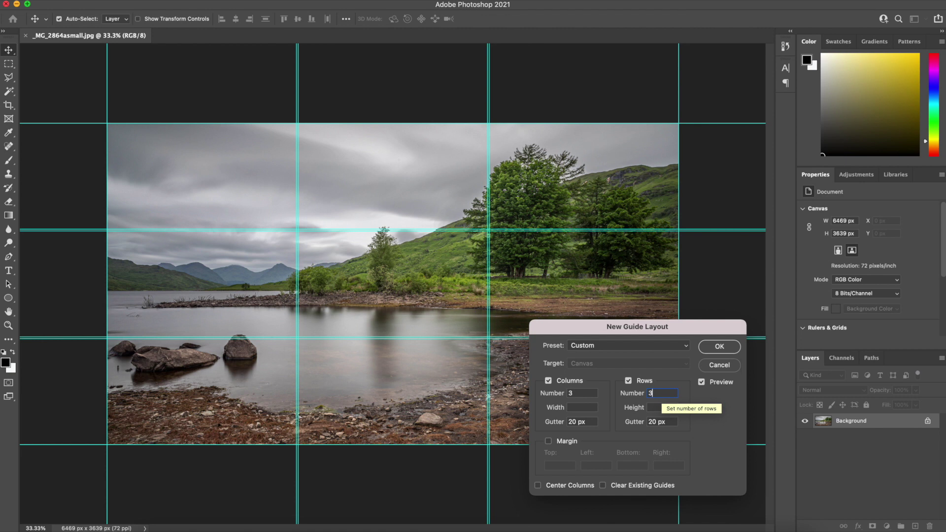
key(BackSpace)
text(2)
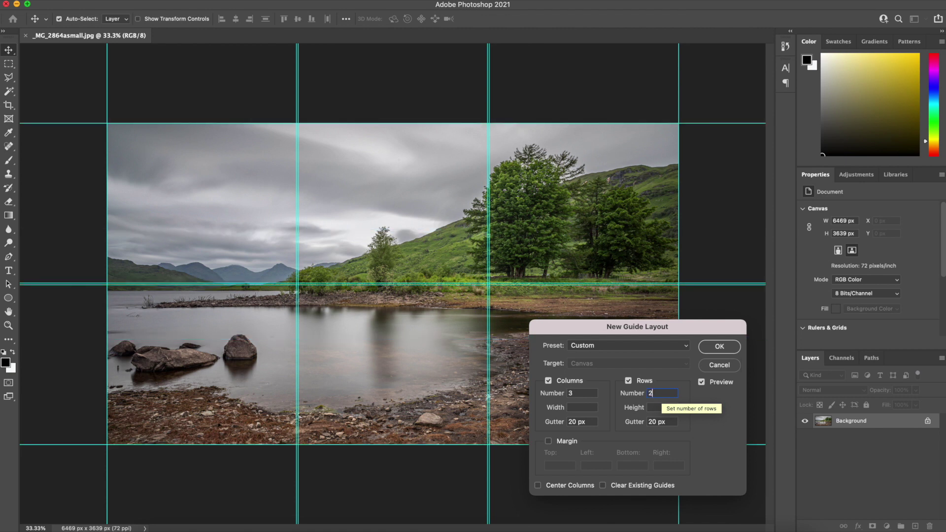
key(BackSpace)
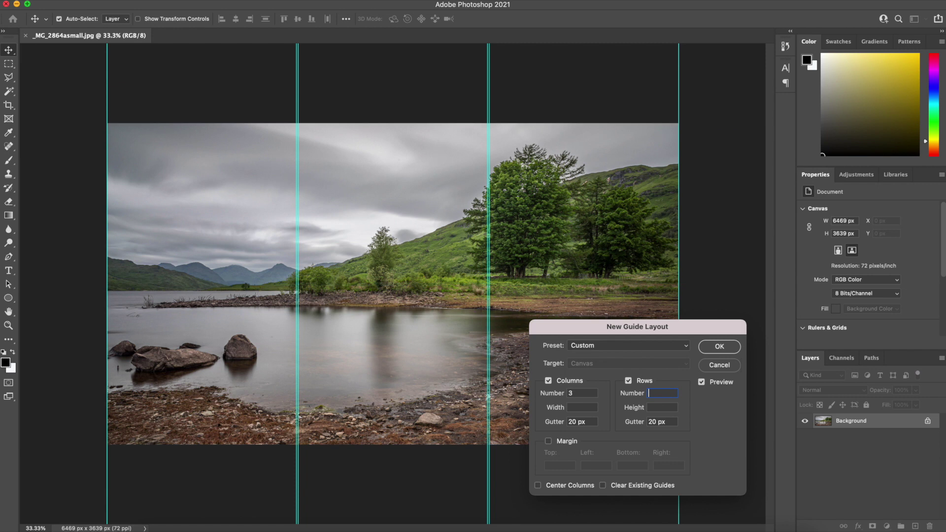
text(1)
key(BackSpace)
click(628, 381)
click(717, 348)
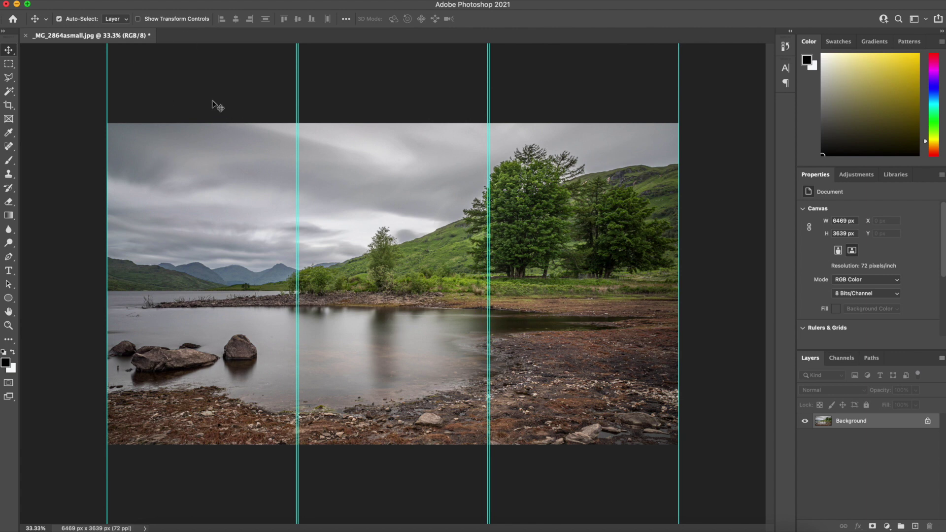
Create a blank 8000 × 6000 px document from the Custom 300 ppcm preset.
click(87, 1)
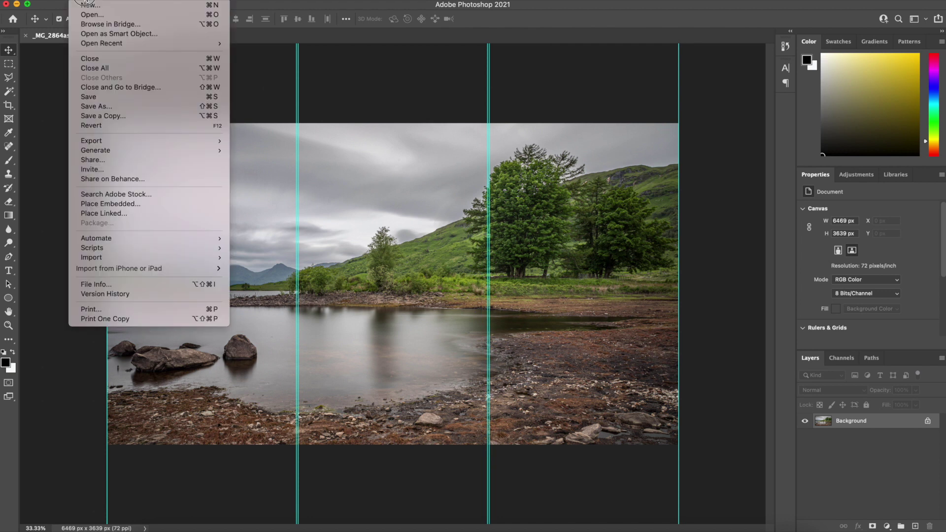
click(91, 6)
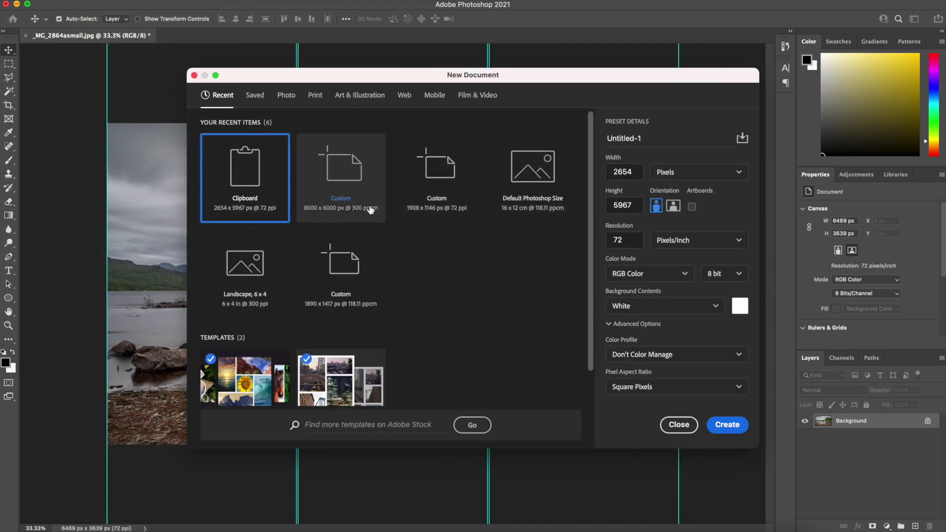
click(349, 170)
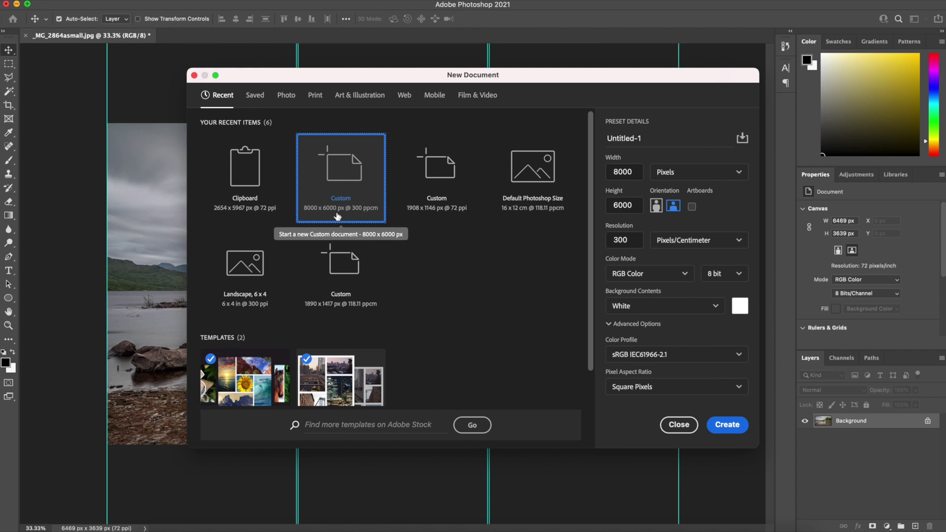
click(728, 425)
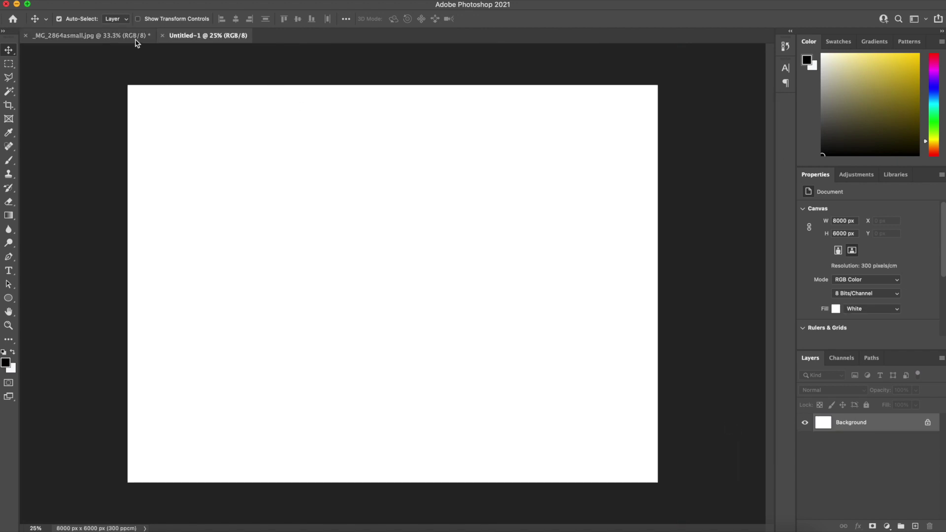
Marquee-select the lakeside photo's left column panel.
click(115, 39)
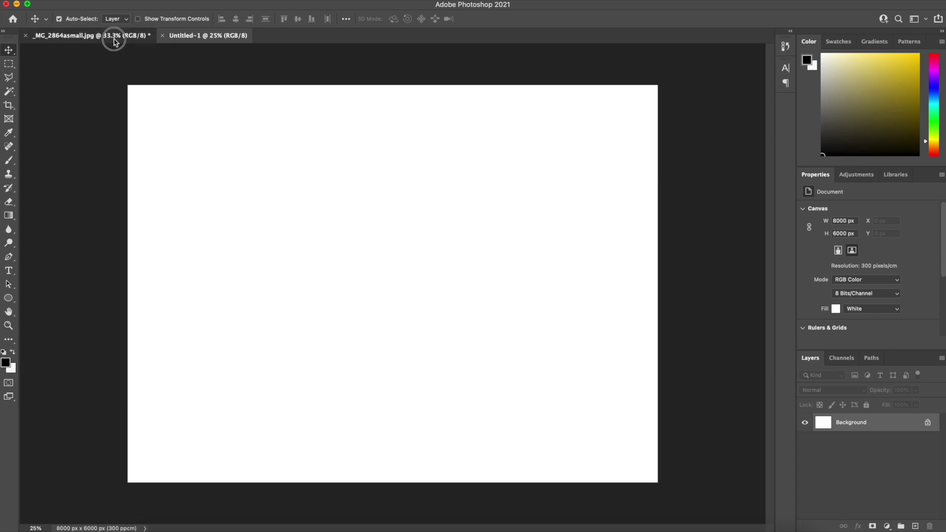
click(9, 65)
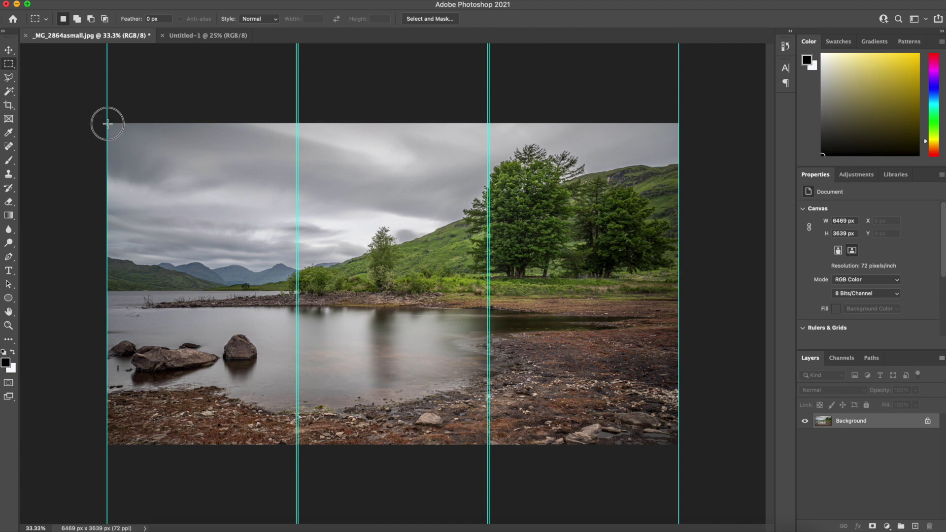
drag(108, 123, 296, 446)
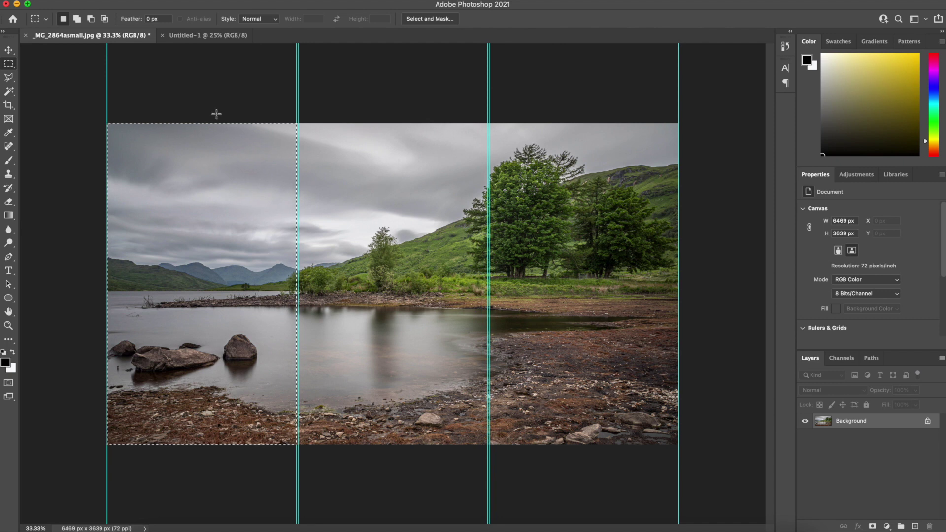
Paste the left panel into Untitled-1 as Layer 1 and move it left to X 981 px.
click(188, 38)
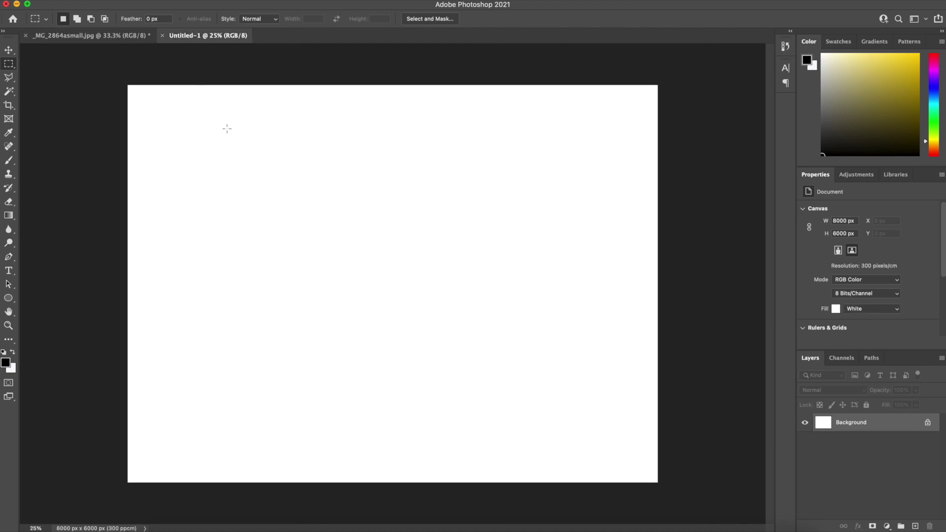
key(super+v)
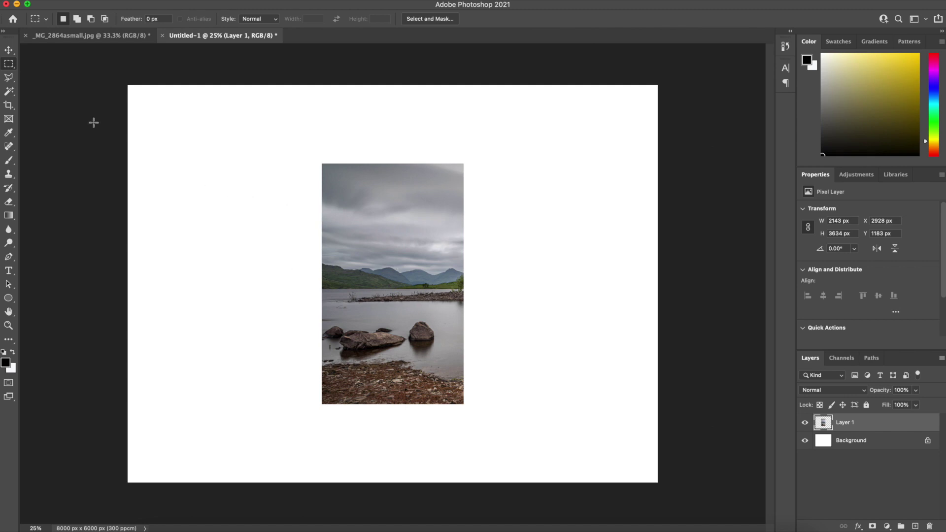
click(9, 50)
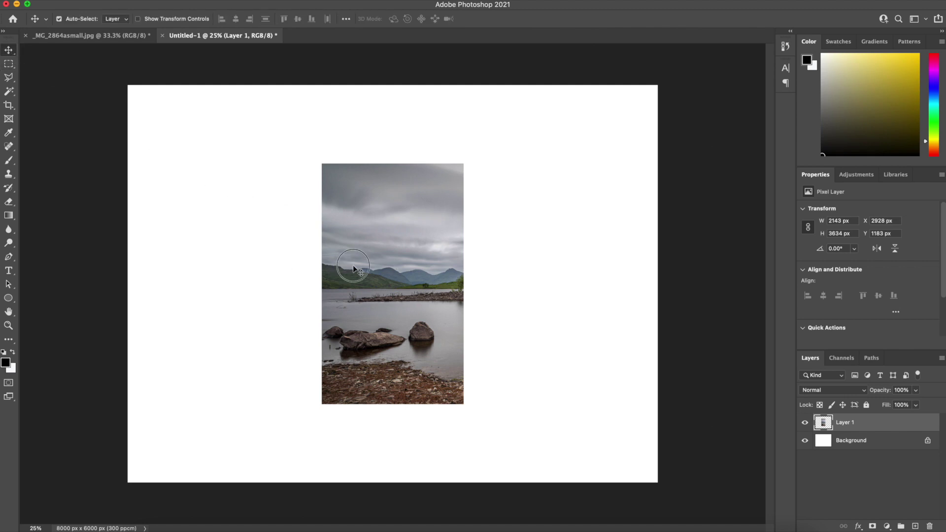
drag(351, 269, 224, 269)
click(117, 46)
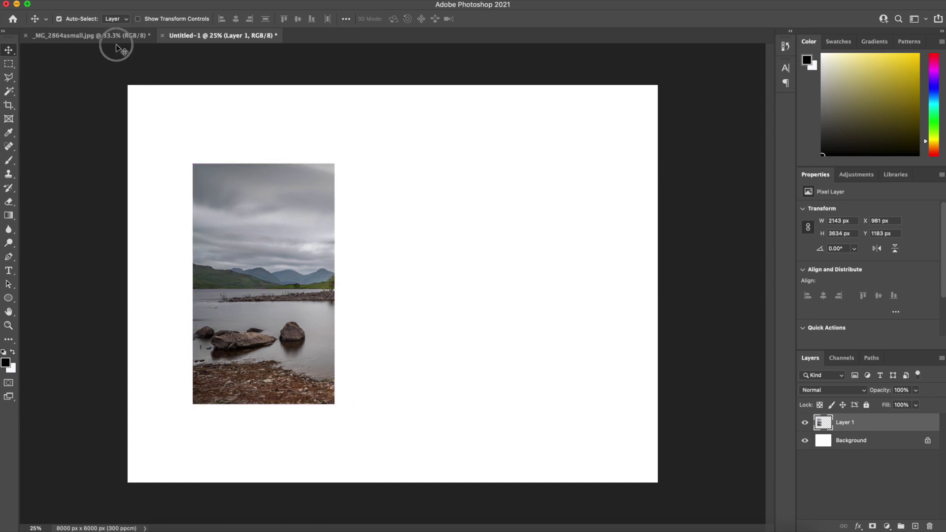
Deselect the left column and marquee-select the photo's middle third.
click(99, 36)
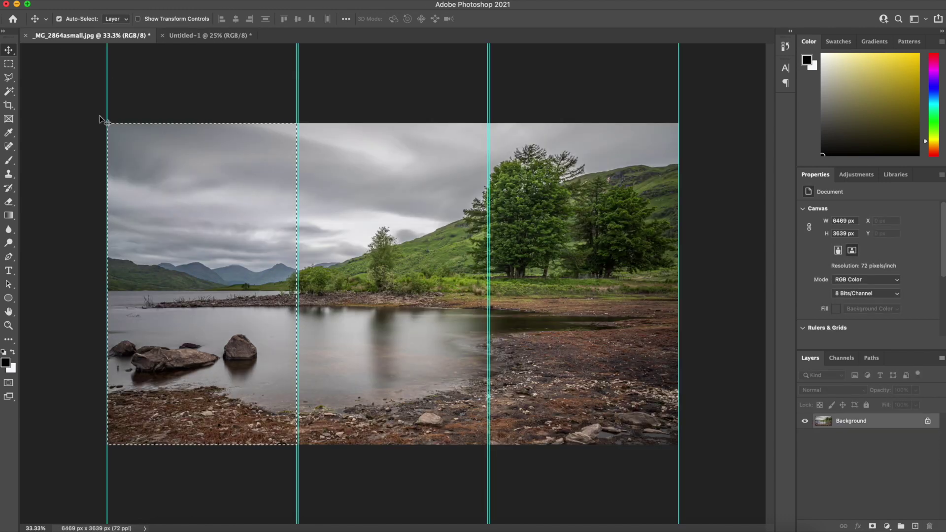
click(8, 65)
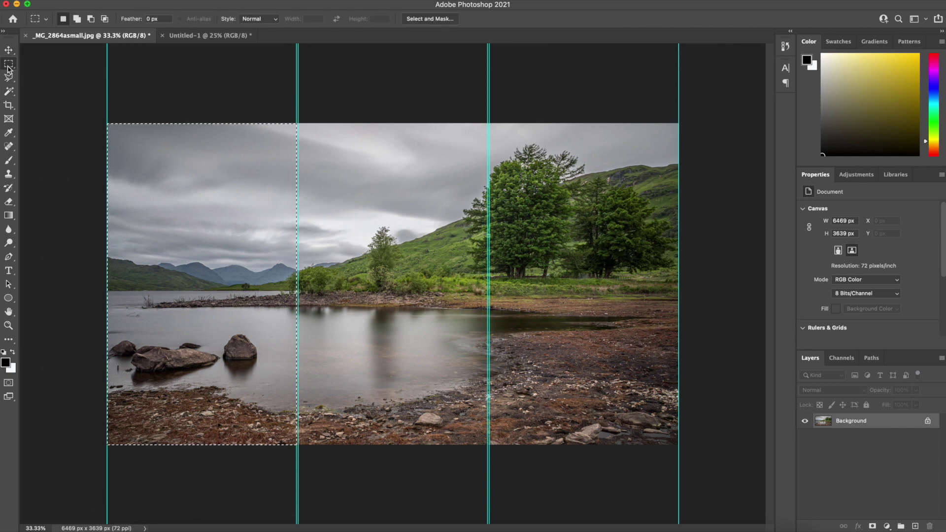
key(super+d)
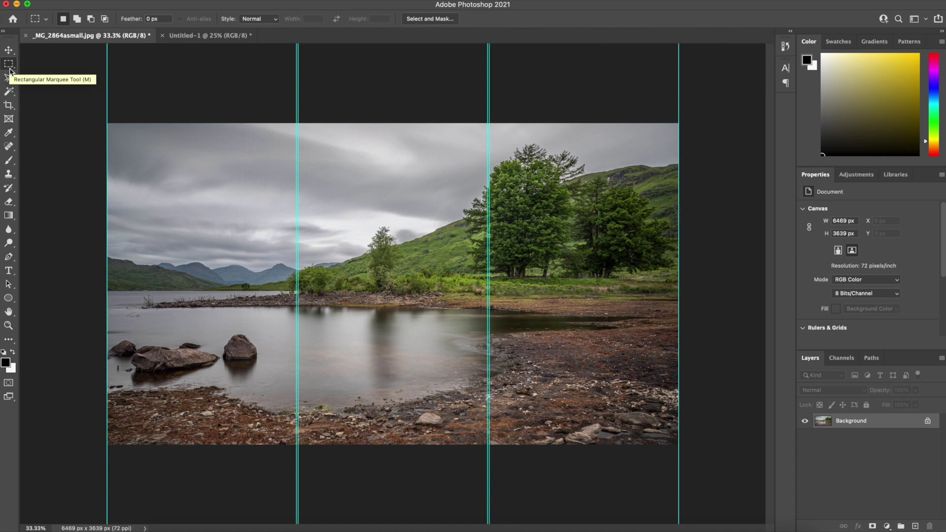
click(298, 123)
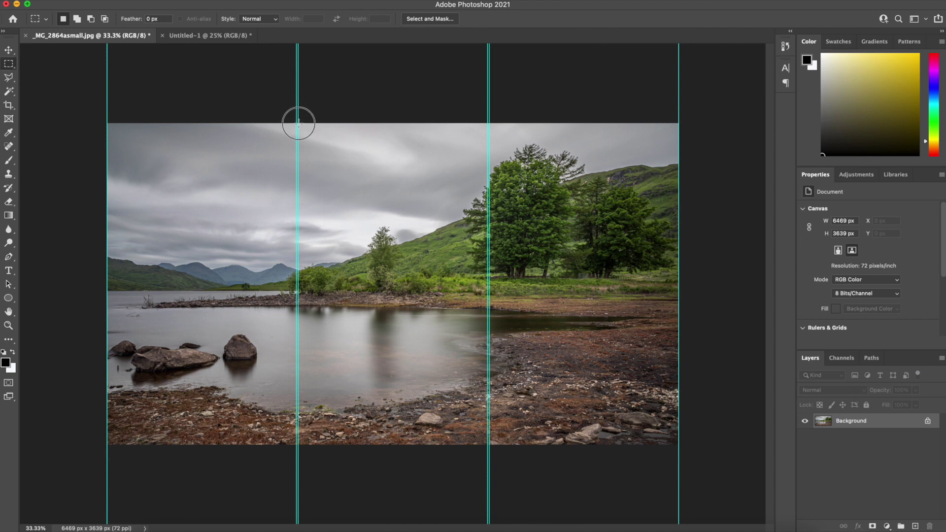
drag(298, 123, 485, 445)
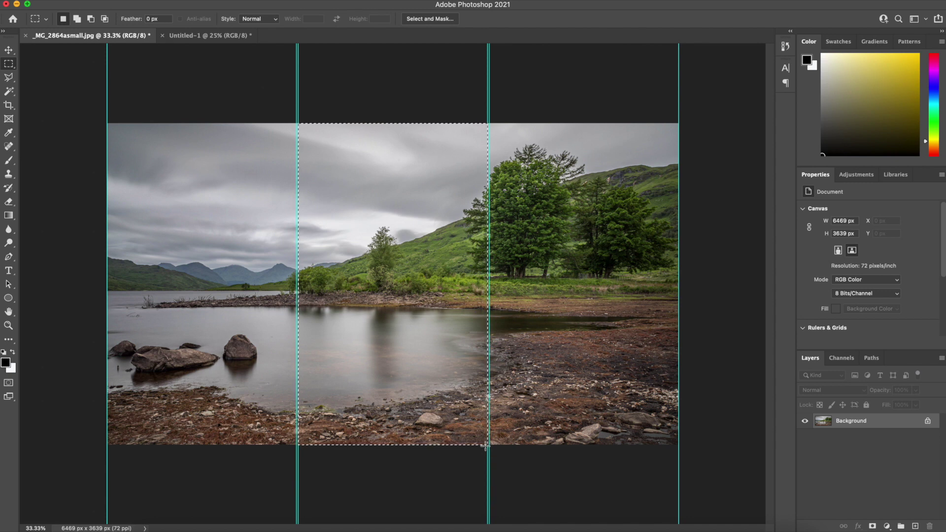
Paste the middle panel into Untitled-1 as Layer 2 and move it right, leaving a gap.
click(201, 38)
key(super+v)
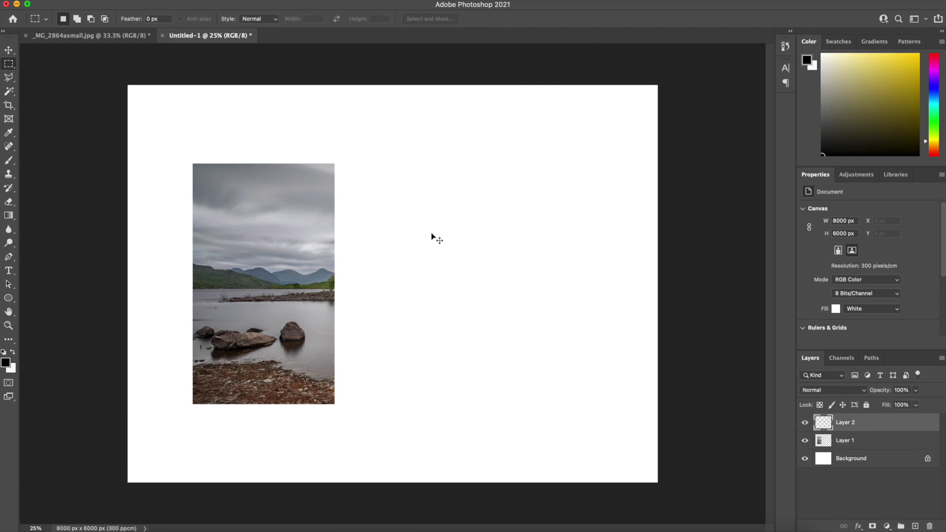
click(9, 50)
drag(358, 274, 385, 280)
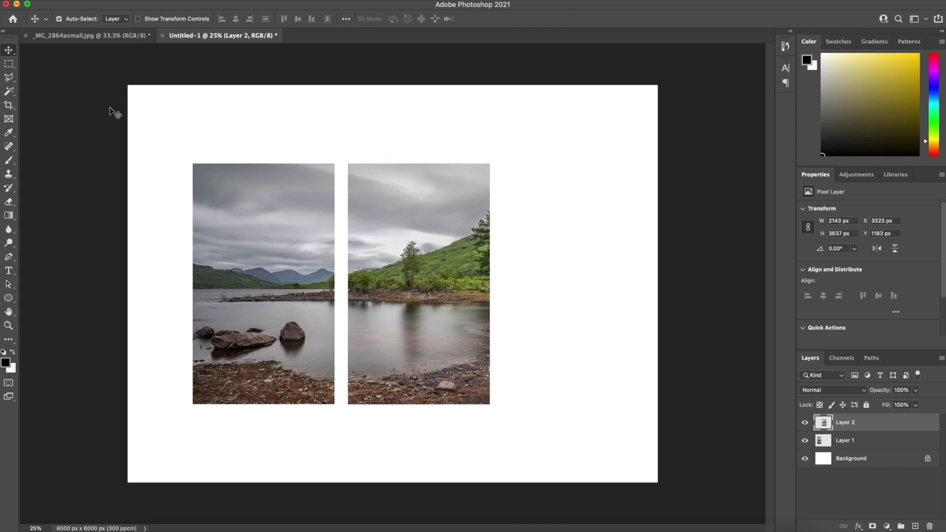
Deselect the middle column and marquee-select the photo's right third with the trees.
click(94, 37)
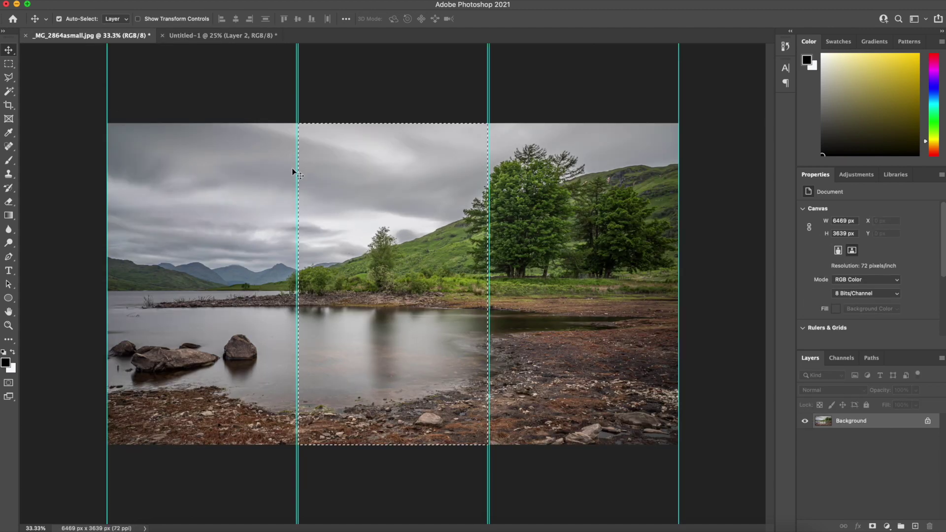
key(ctrl+d)
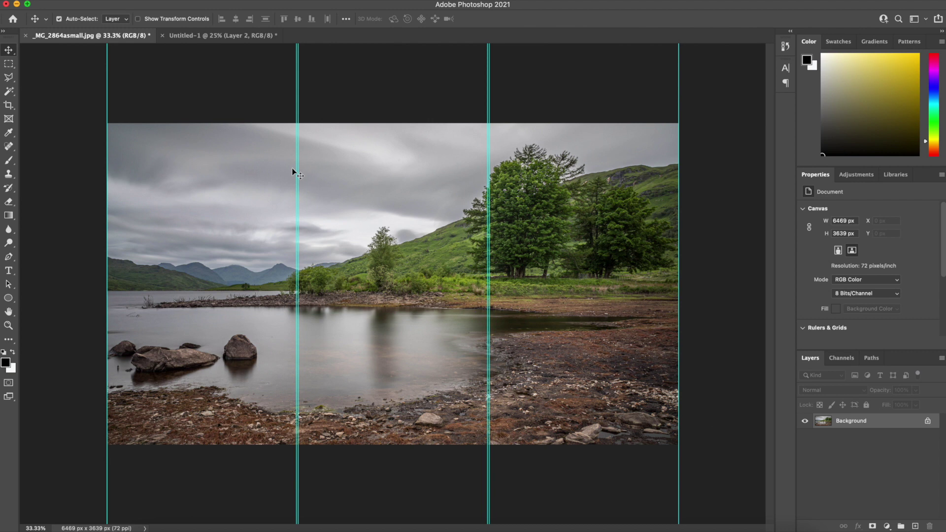
click(9, 63)
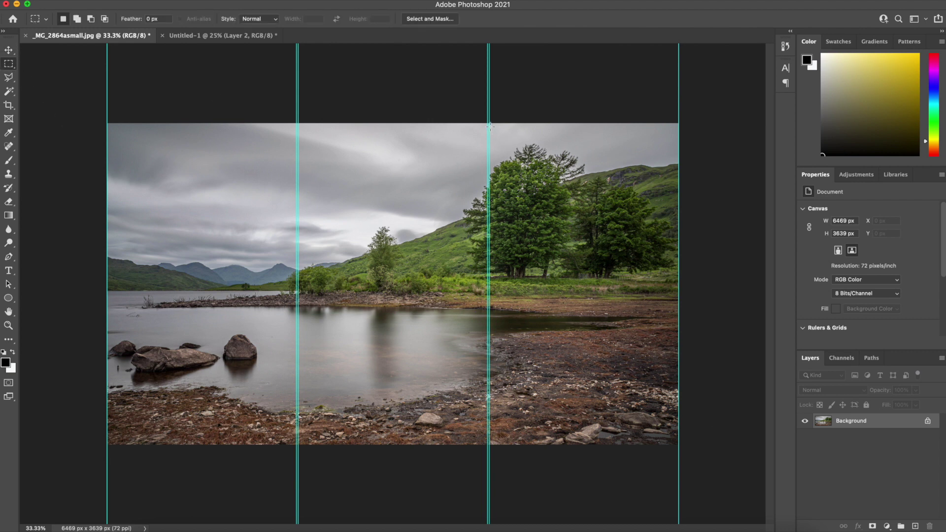
drag(490, 124, 677, 447)
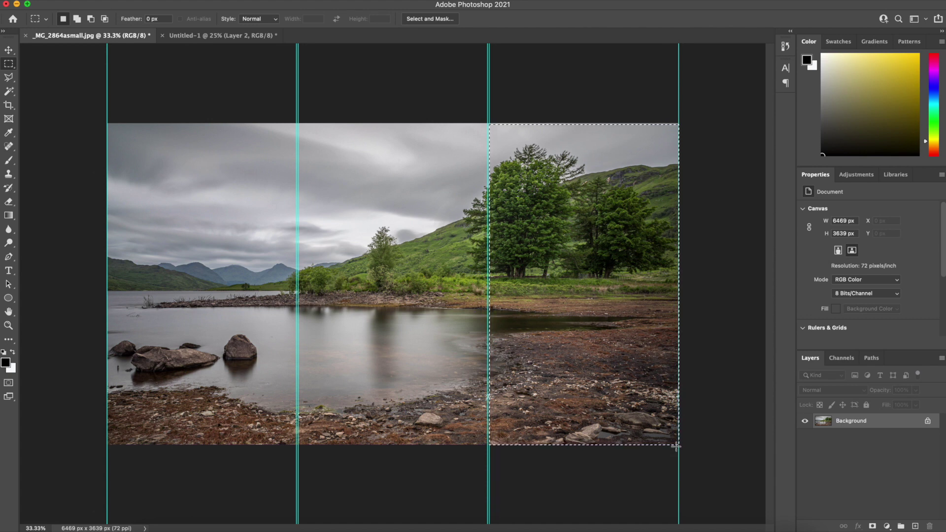
Paste the tree panel as Layer 3, move it right, and nudge the left panel further left.
click(192, 38)
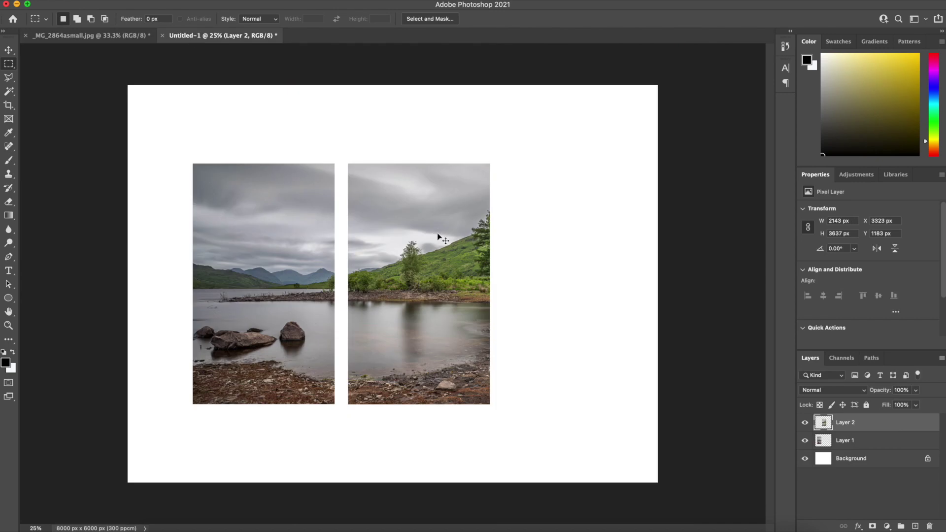
key(super+v)
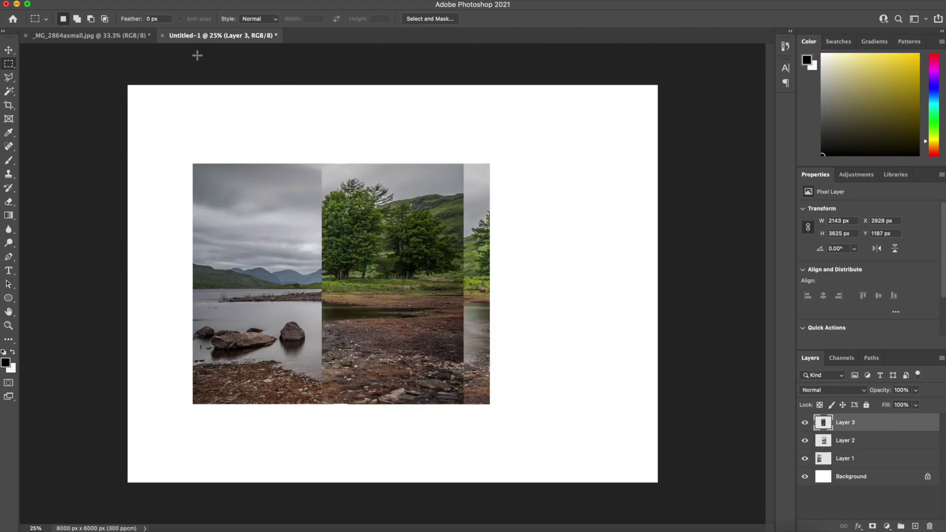
click(9, 50)
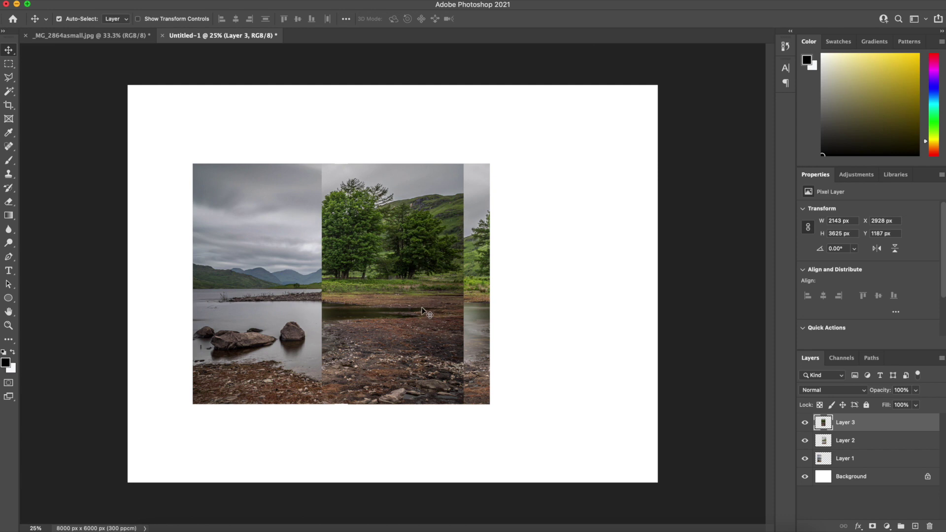
drag(422, 311, 595, 311)
drag(275, 304, 253, 303)
Nudge the middle and tree panels left to even the gaps, then merge visible layers.
drag(390, 315, 369, 317)
drag(528, 326, 506, 330)
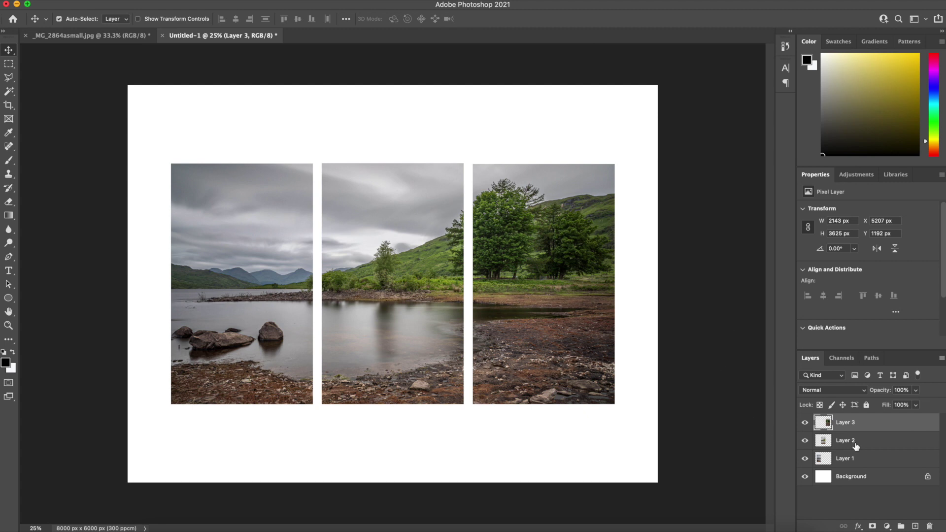
shift+click(885, 443)
shift+click(878, 462)
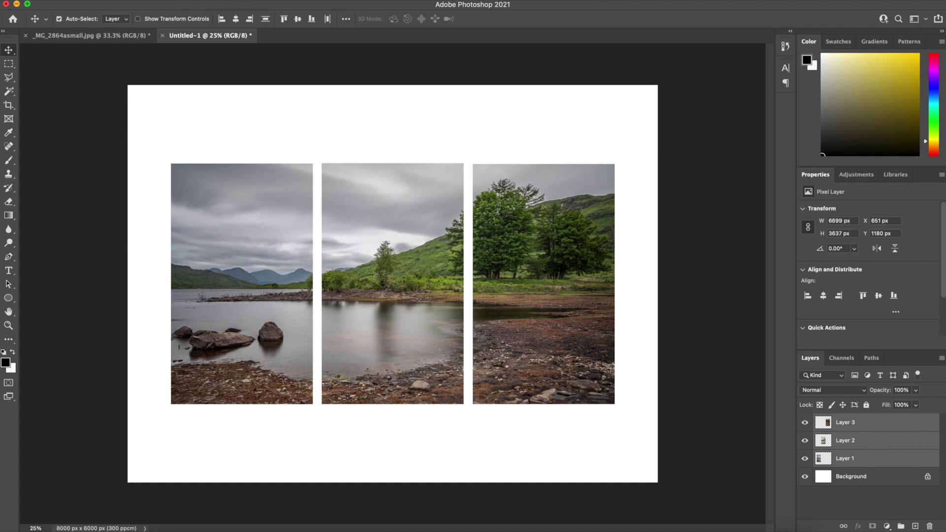
click(165, 1)
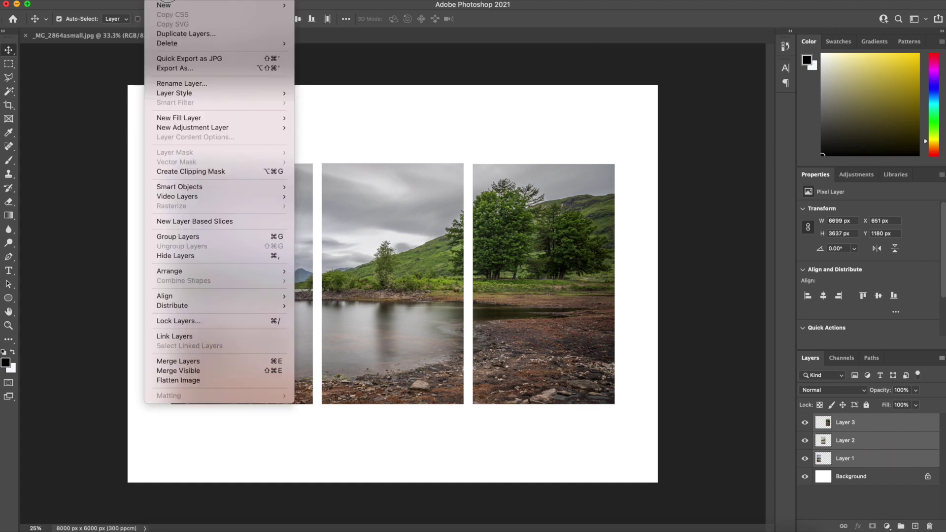
click(201, 374)
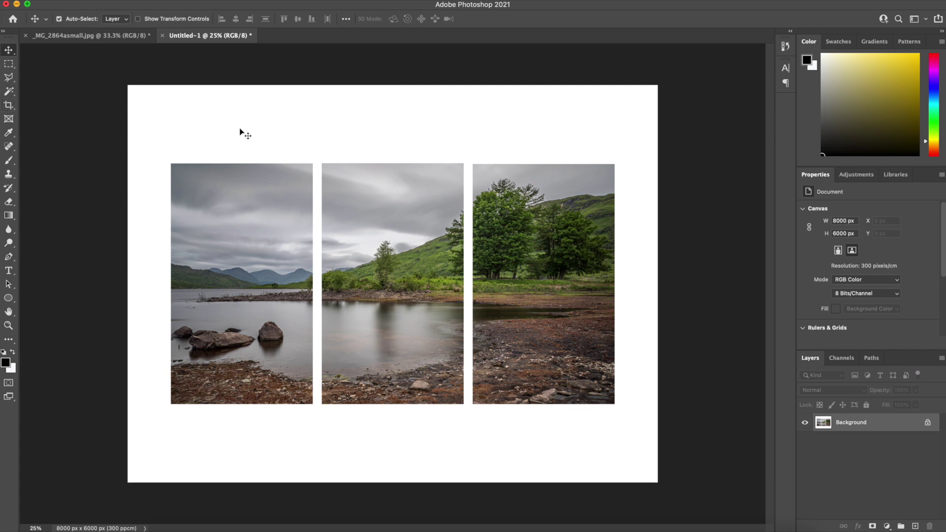
Type a 36 pt 'Loch Arklet' caption below the middle panel.
click(9, 271)
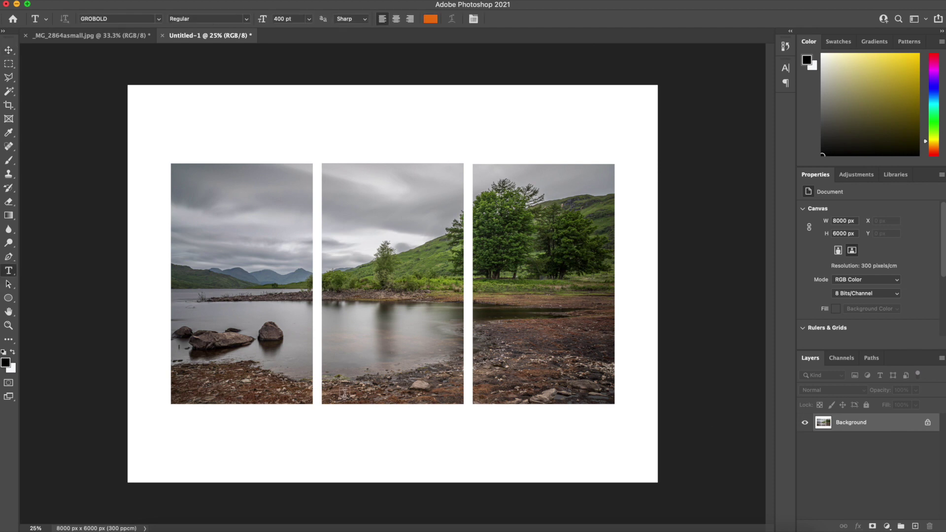
click(318, 433)
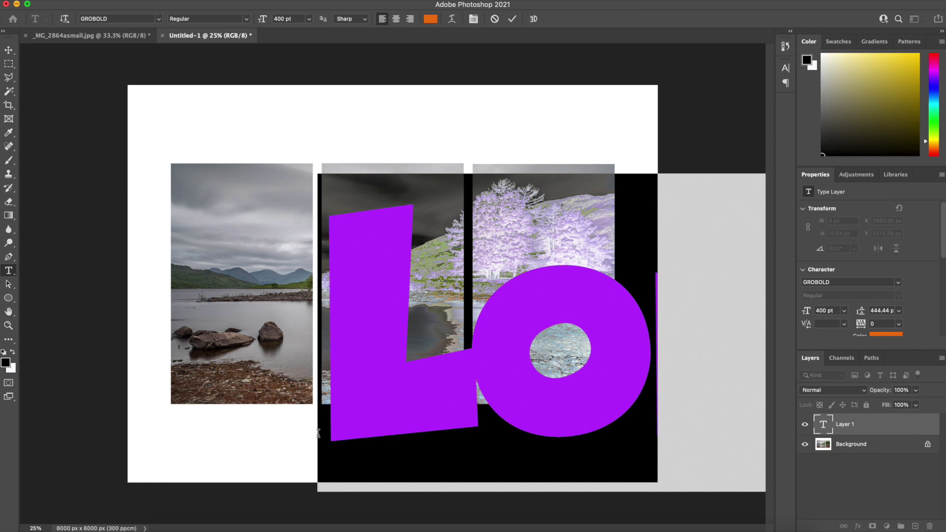
click(309, 19)
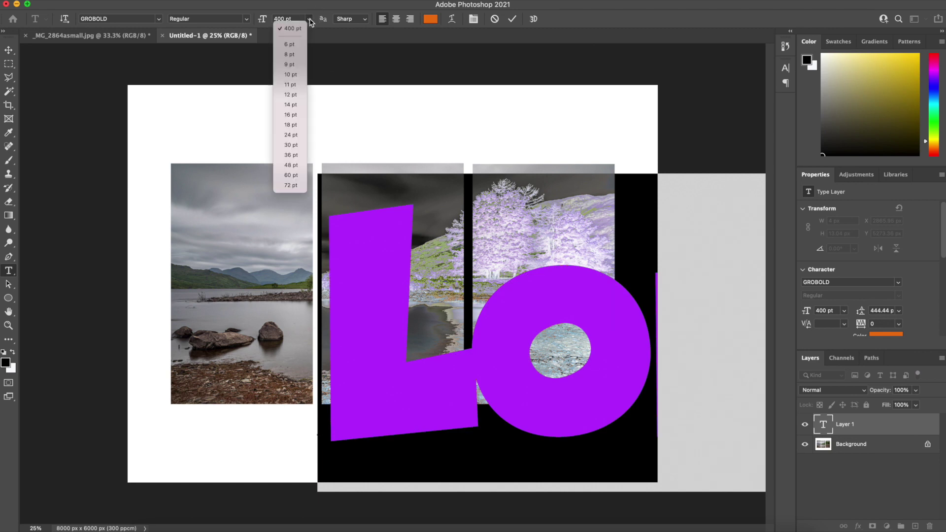
click(297, 155)
text(Loc)
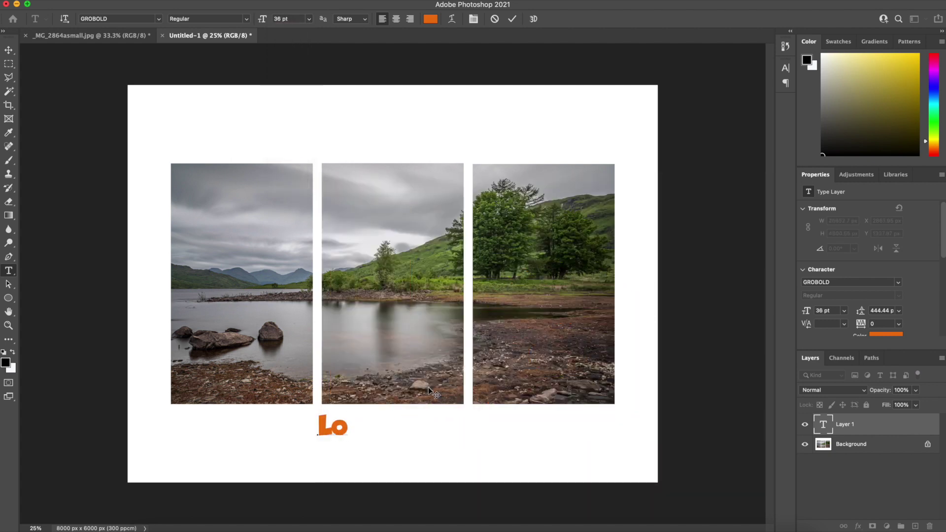
text(h A)
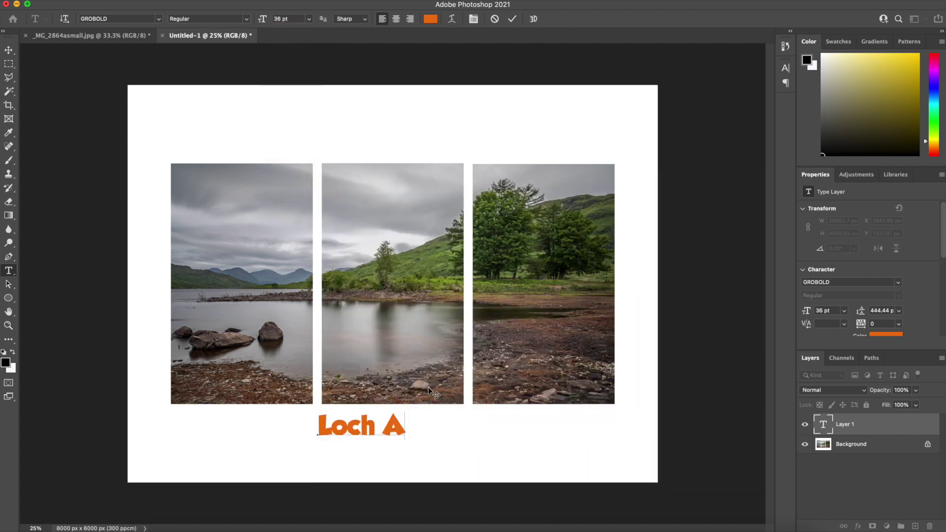
text(rklet)
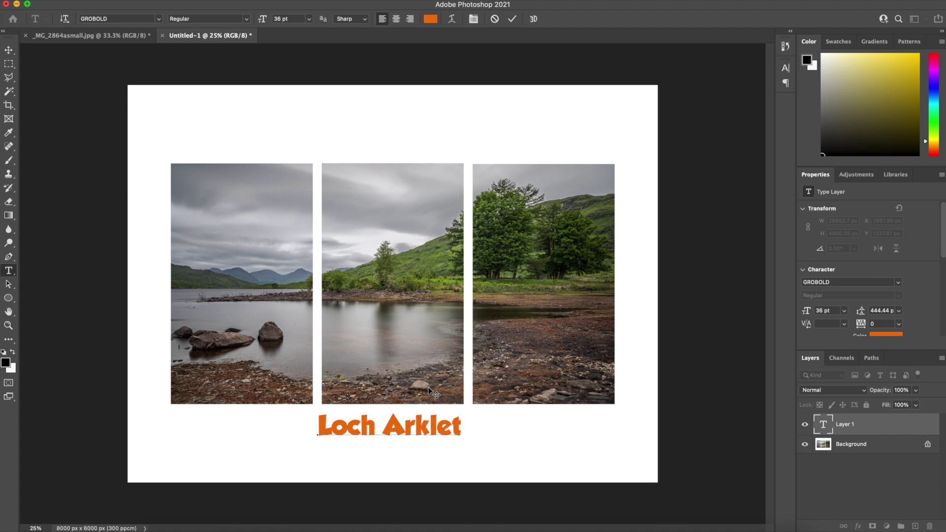
Select the whole caption and pick black as its text colour.
key(super+a)
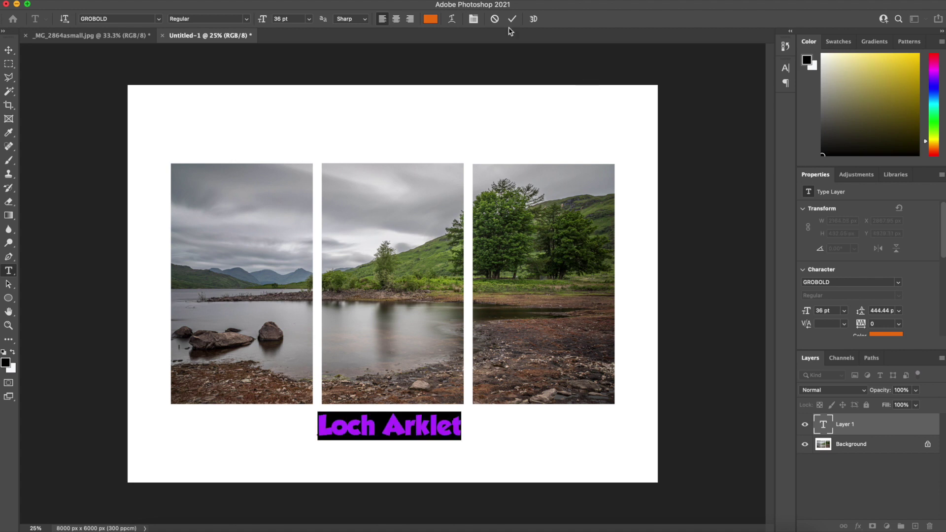
click(431, 20)
mouse_move(607, 291)
mouse_down()
mouse_move(488, 376)
mouse_move(484, 424)
mouse_up()
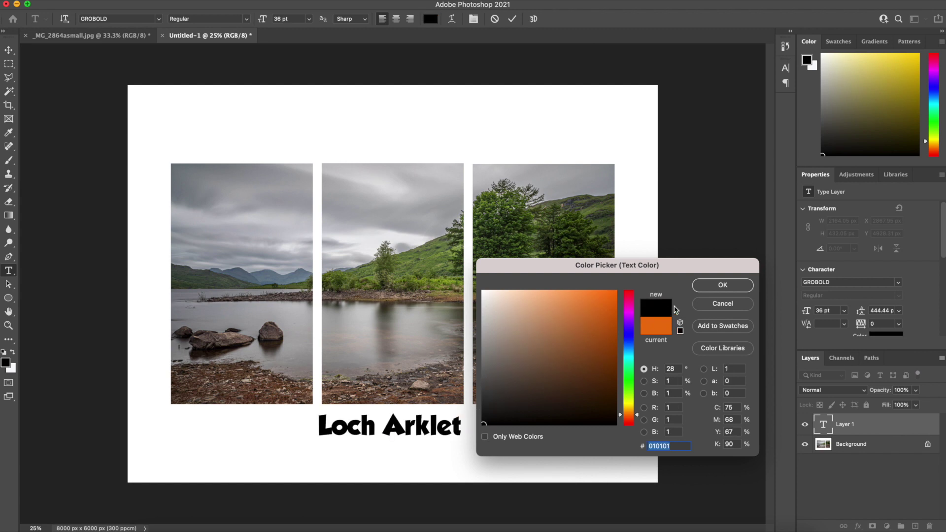
Confirm black and change the caption font to Arial.
click(723, 284)
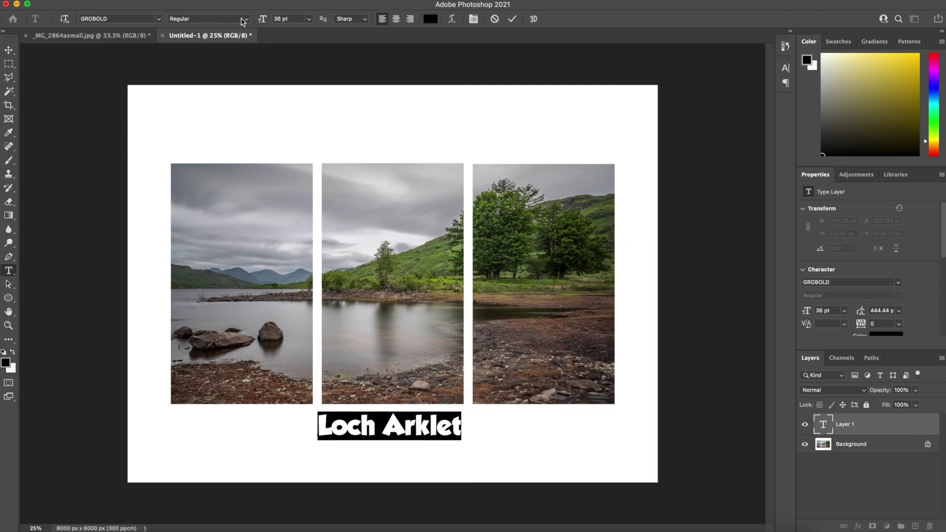
click(158, 21)
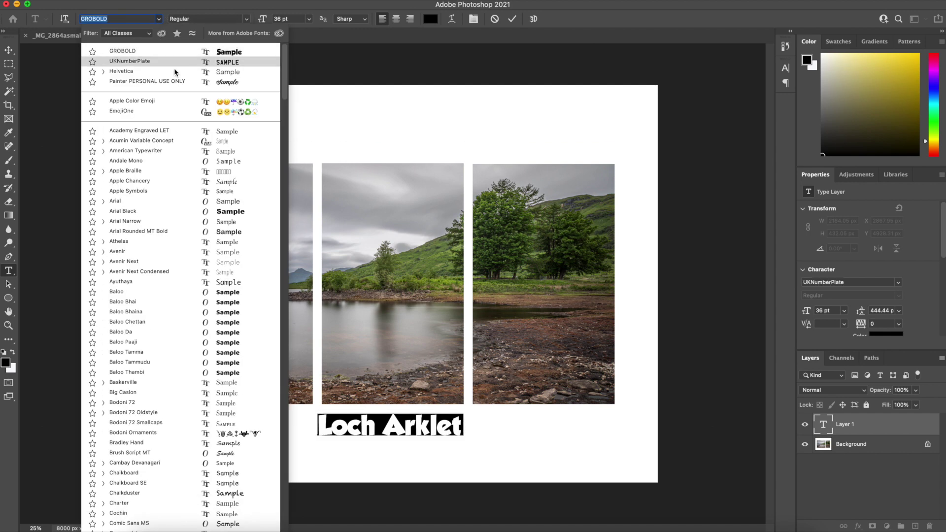
scroll(178, 235, down, 5)
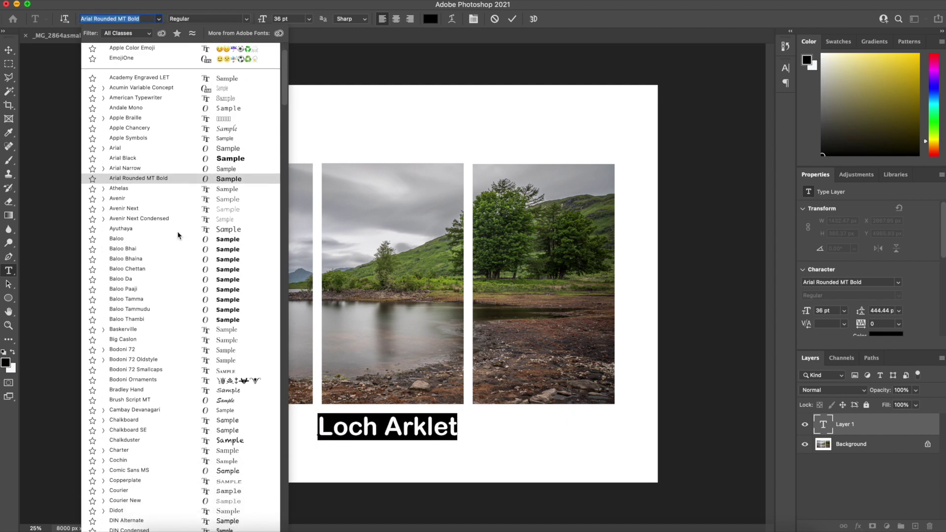
click(153, 173)
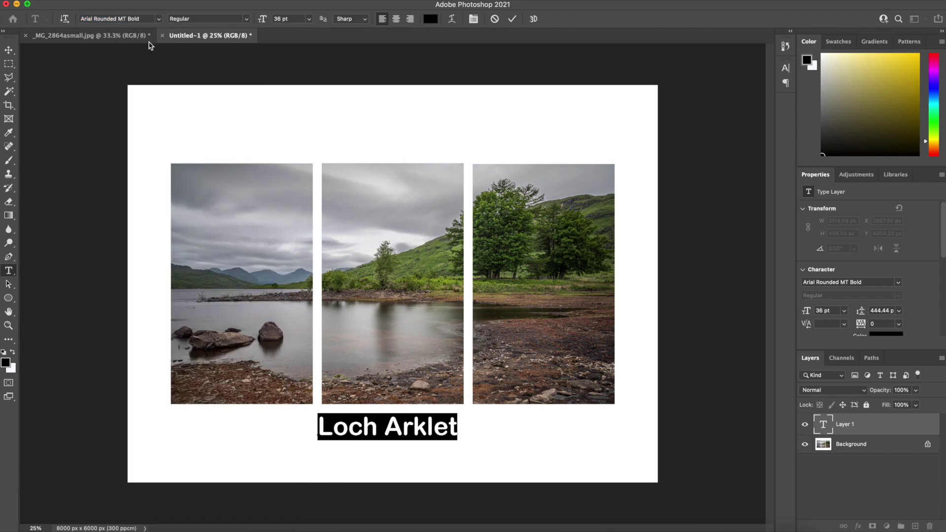
click(159, 20)
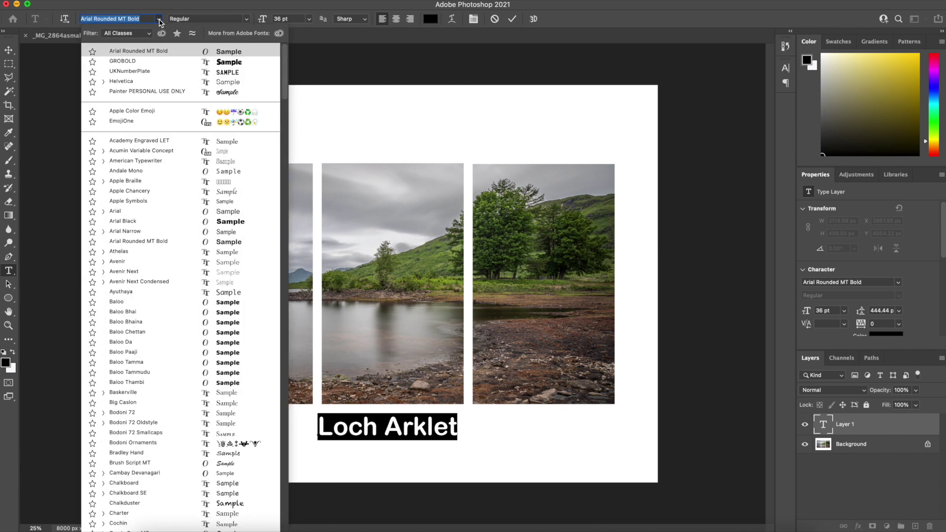
click(154, 212)
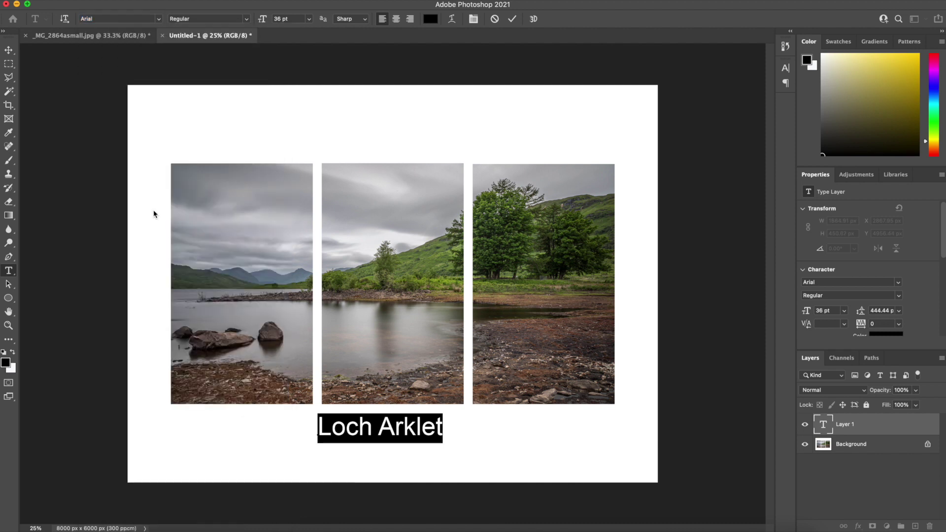
Shrink the caption to 24 pt and centre it under the middle panel.
click(310, 20)
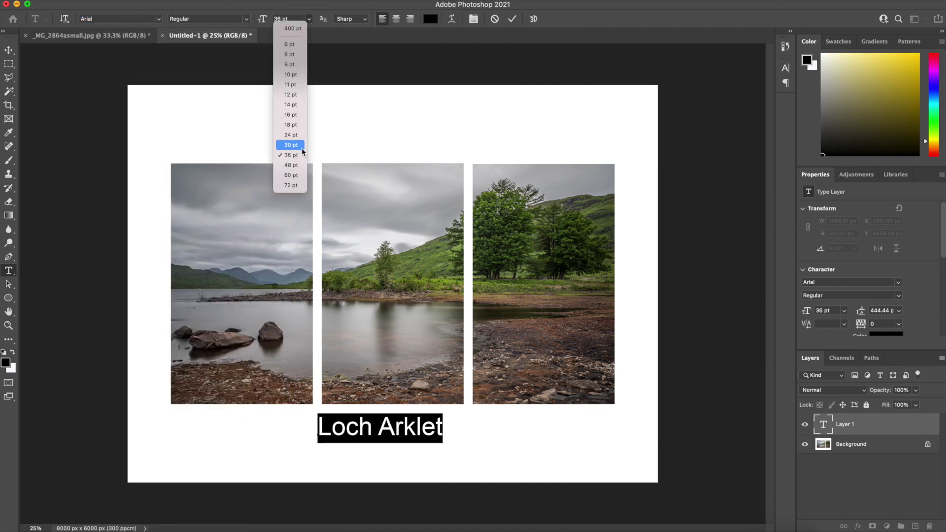
click(291, 134)
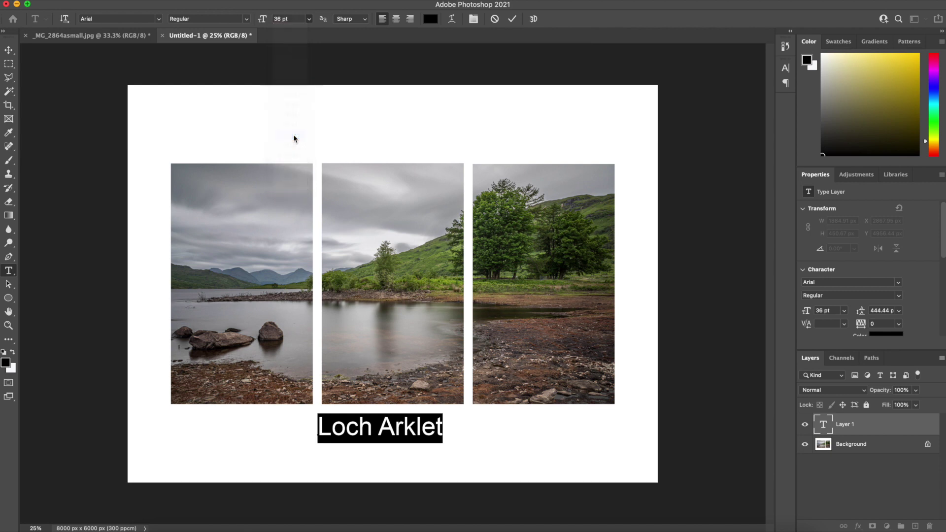
click(10, 51)
drag(389, 437, 421, 436)
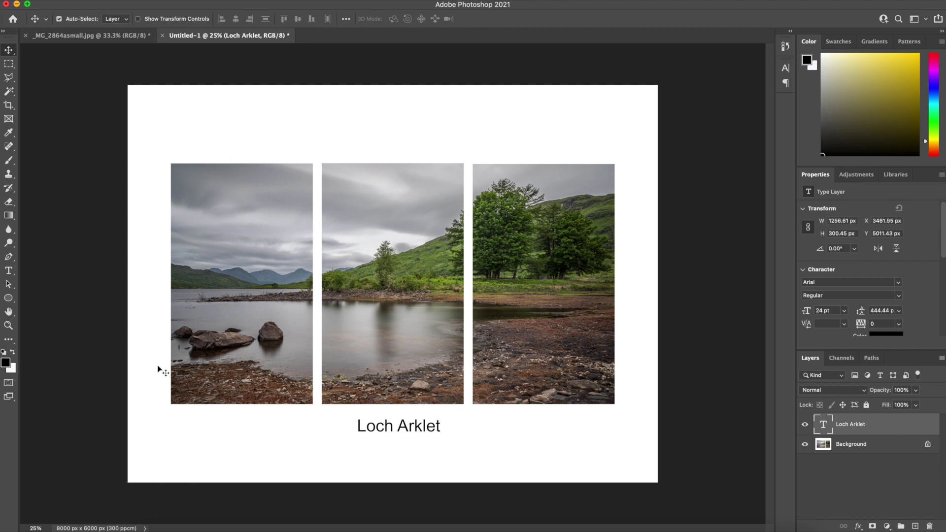
Delete the caption layer and crop the canvas to 7536 × 4500 px with a free ratio.
key(Delete)
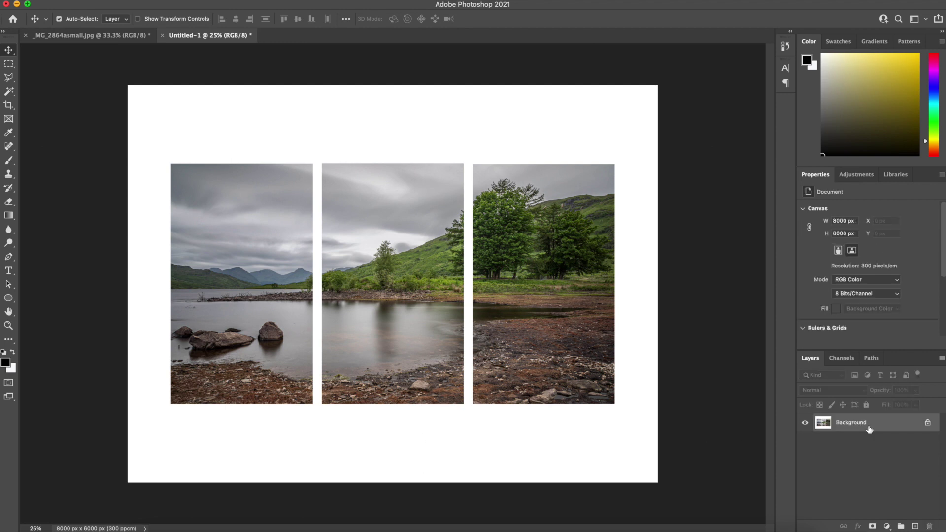
click(9, 106)
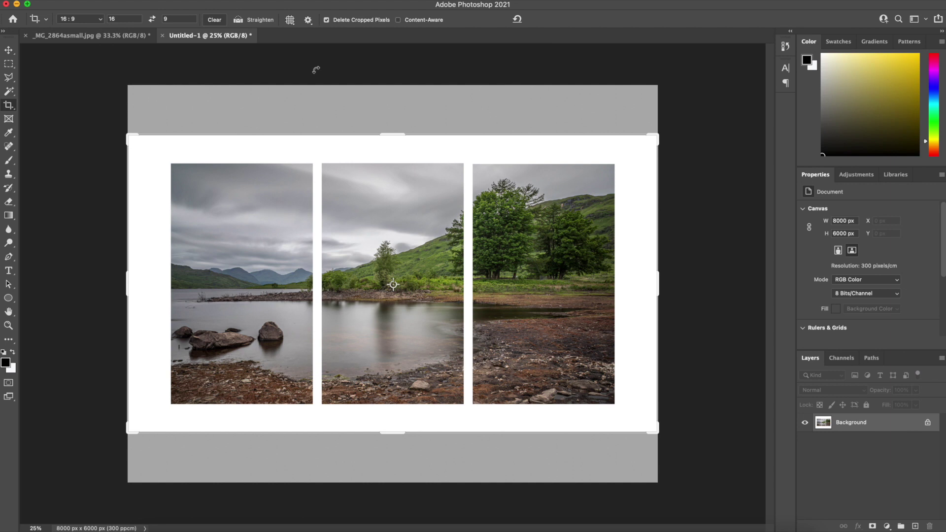
click(213, 21)
drag(128, 282, 138, 282)
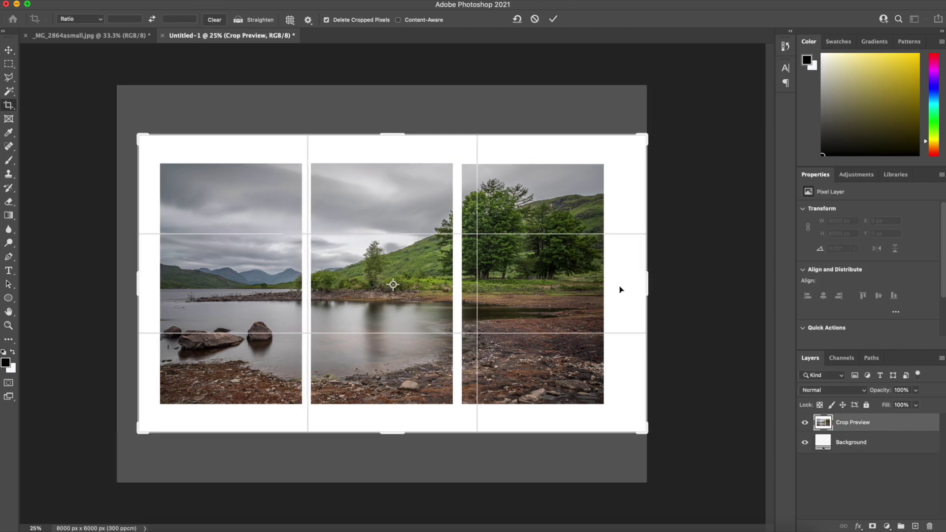
drag(647, 283, 640, 285)
drag(146, 280, 143, 282)
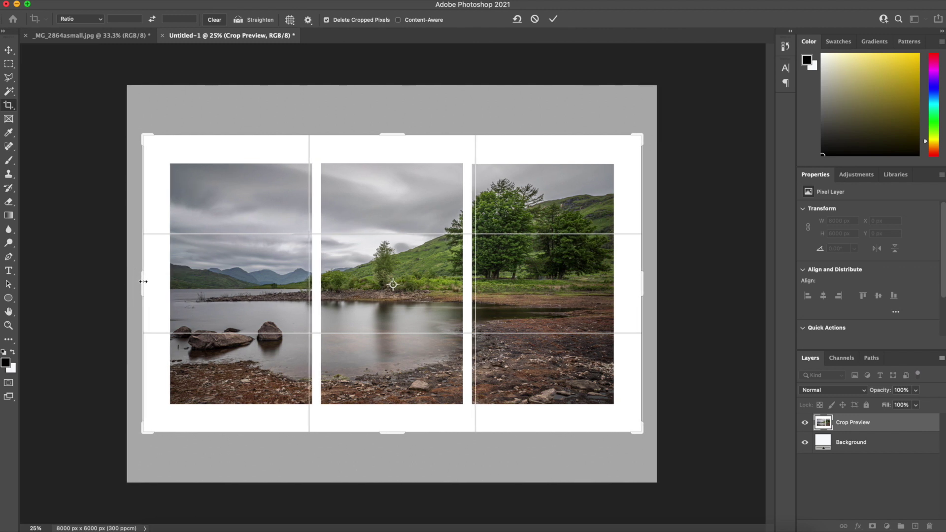
key(Return)
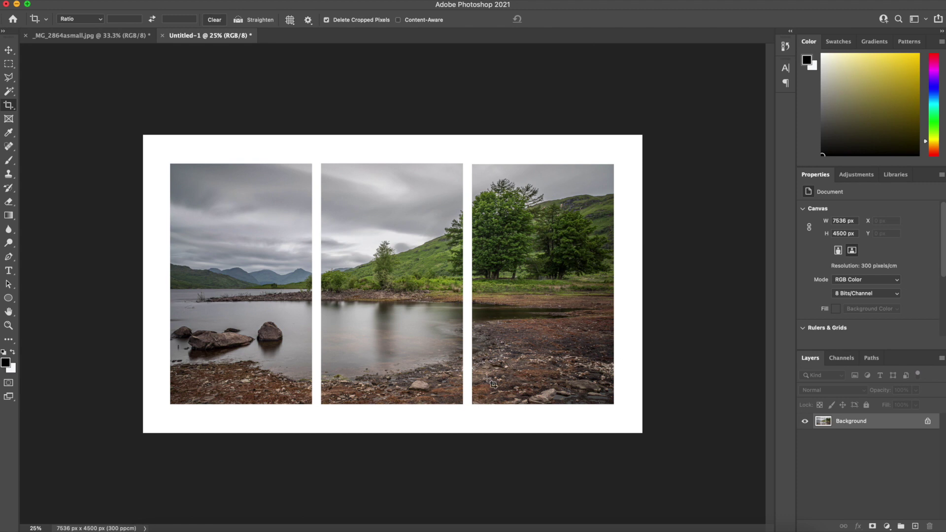
Save the triptych as 'test image.jpg'.
click(79, 0)
mouse_move(127, 142)
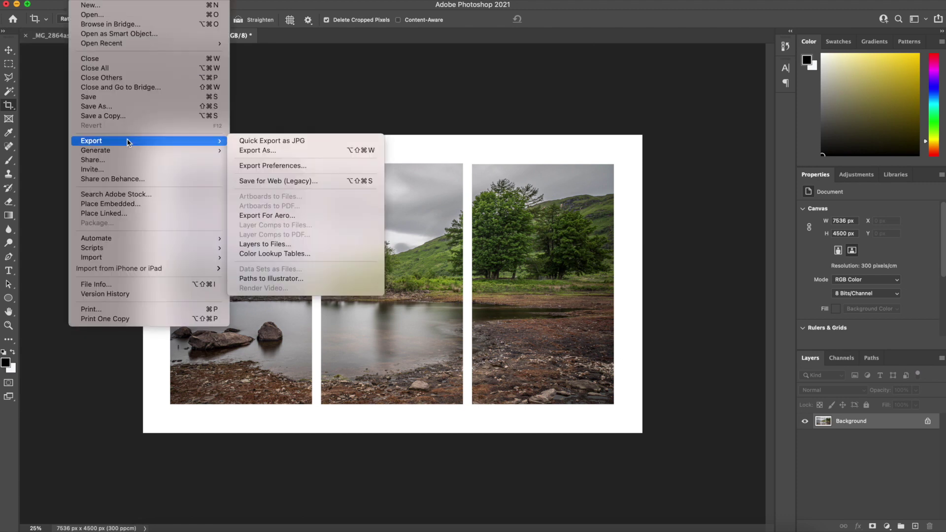
click(118, 106)
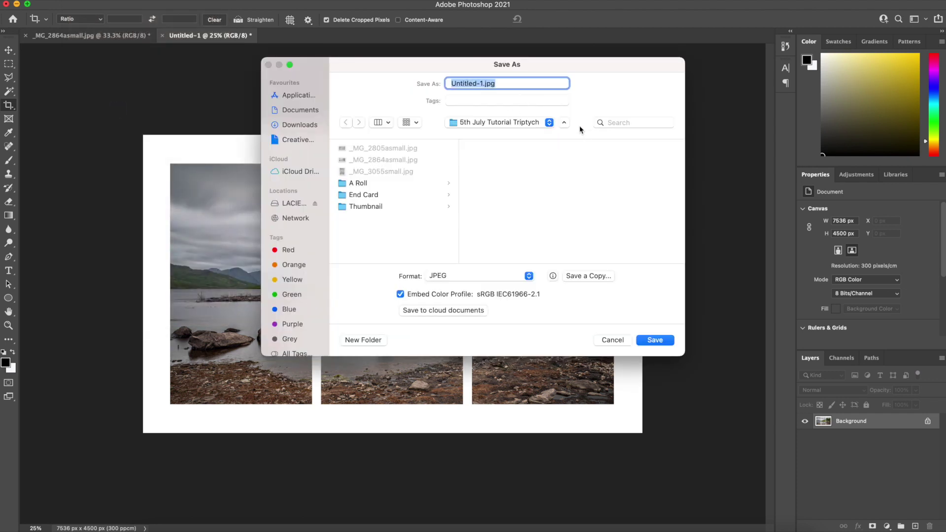
click(474, 85)
key(BackSpace)
key(BackSpace)
key(BackSpace)
key(BackSpace)
key(BackSpace)
key(BackSpace)
key(BackSpace)
key(BackSpace)
key(BackSpace)
key(BackSpace)
text(test one)
key(BackSpace)
key(BackSpace)
key(BackSpace)
text(image)
click(655, 341)
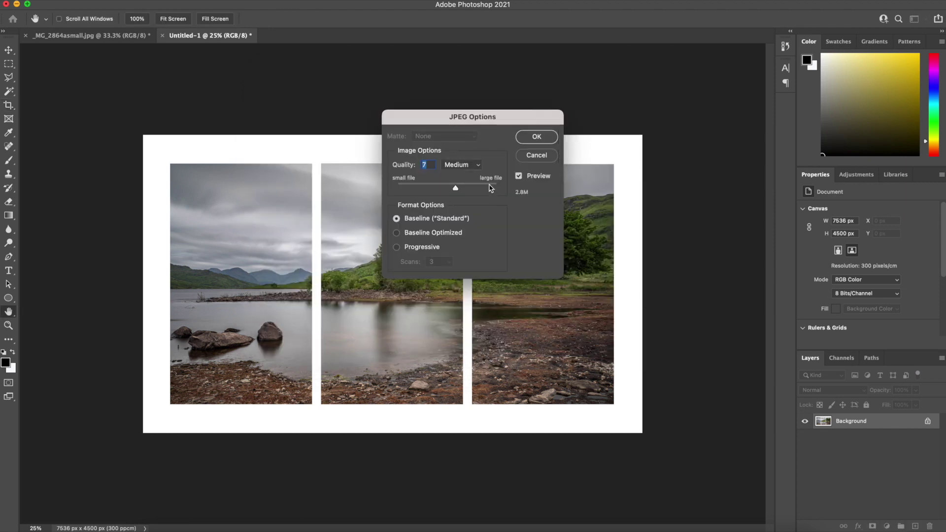
Set the JPEG quality to 12 (Maximum) and confirm.
drag(490, 188, 496, 186)
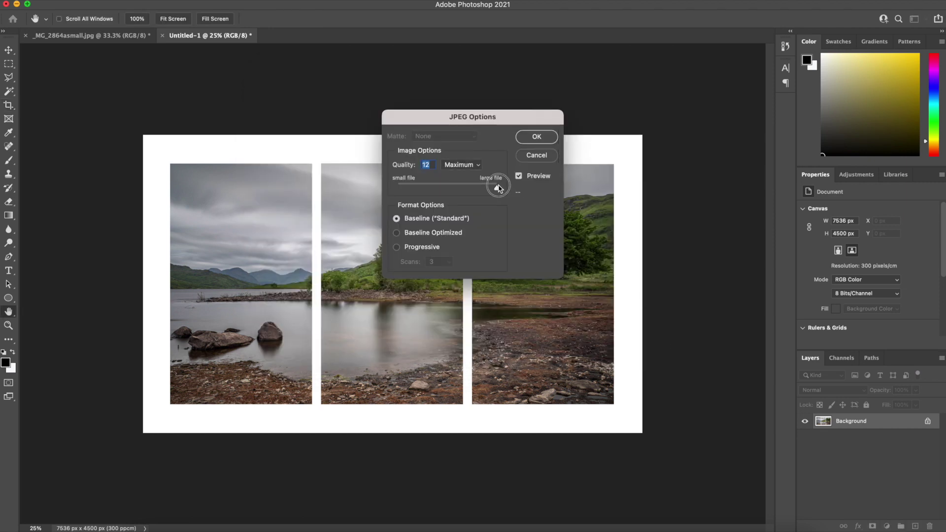
click(537, 137)
key(c)
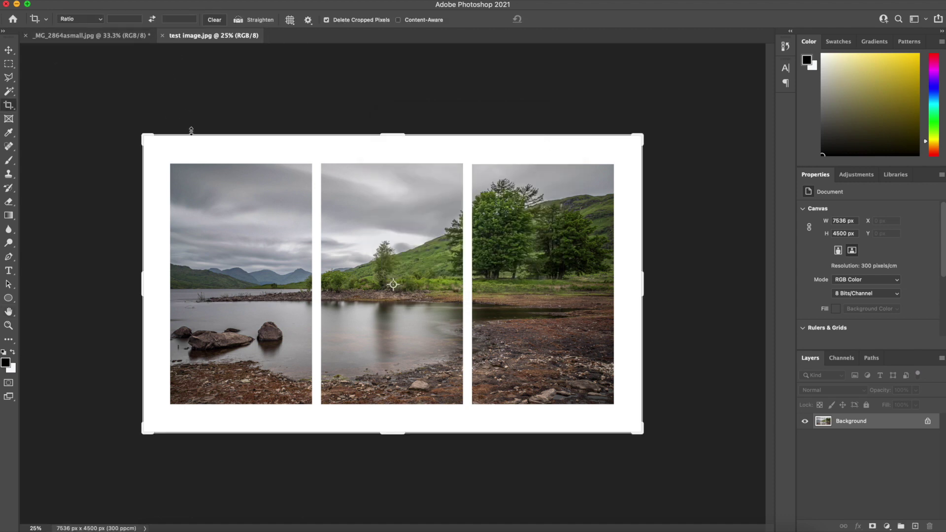
On _MG_2864asmall.jpg, clear all guides, cancel the crop, and select the Move tool.
click(80, 38)
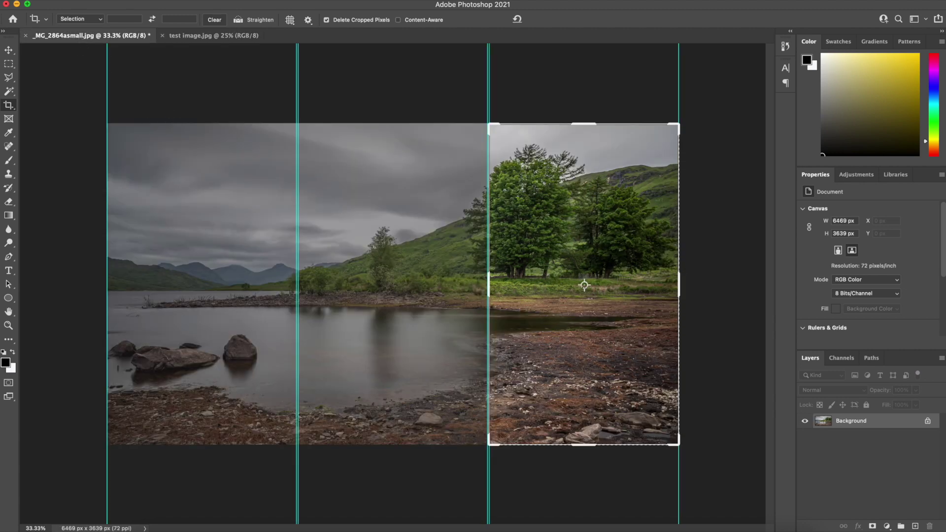
click(298, 1)
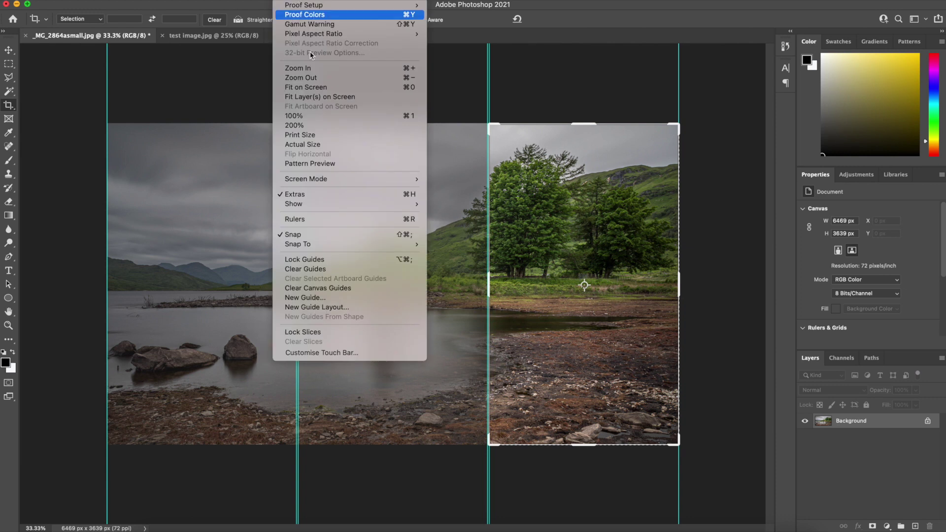
click(310, 269)
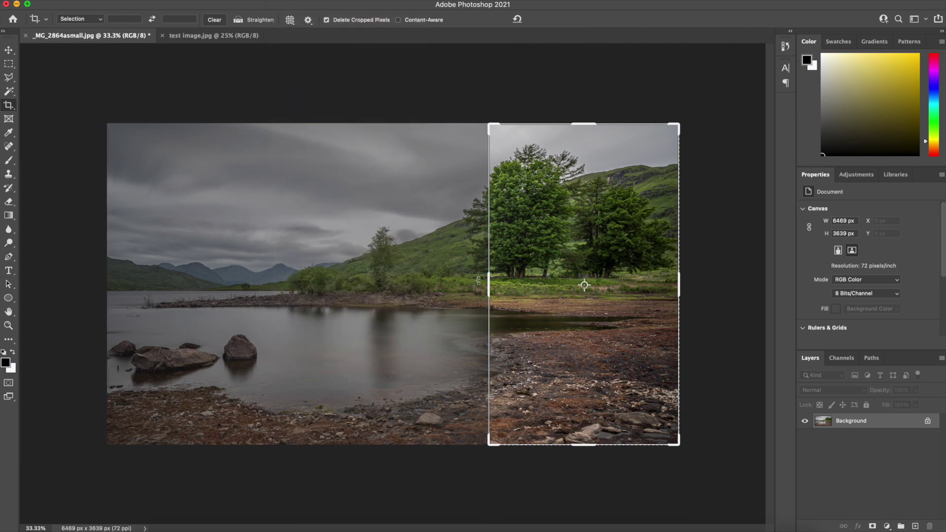
key(Escape)
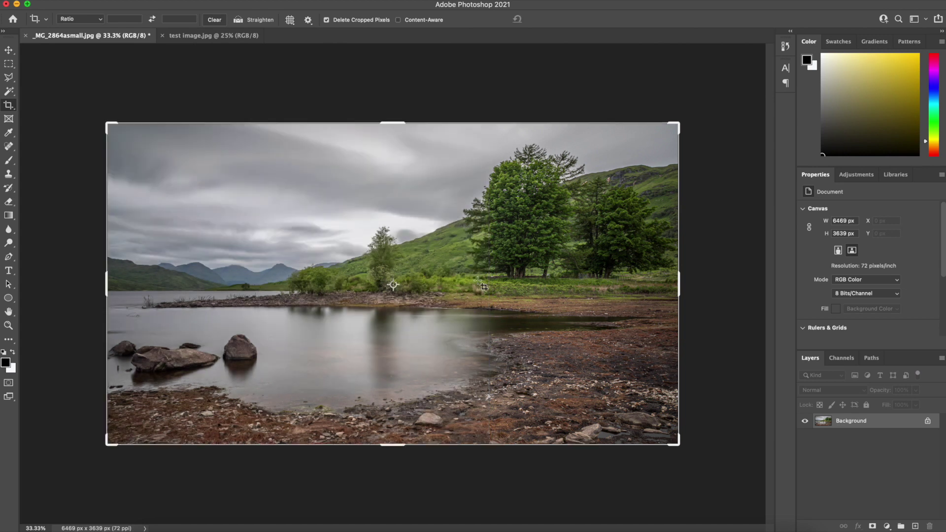
click(9, 50)
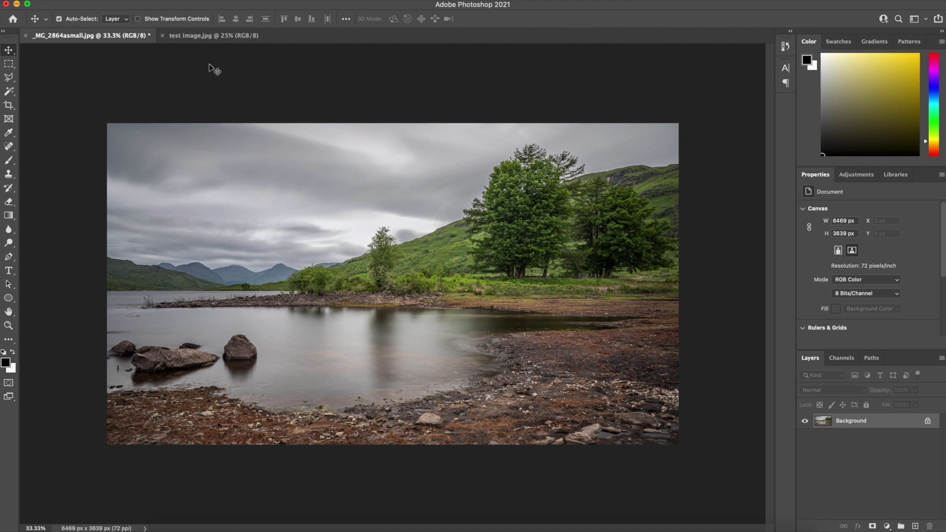
Switch to the test image.jpg triptych document.
click(194, 37)
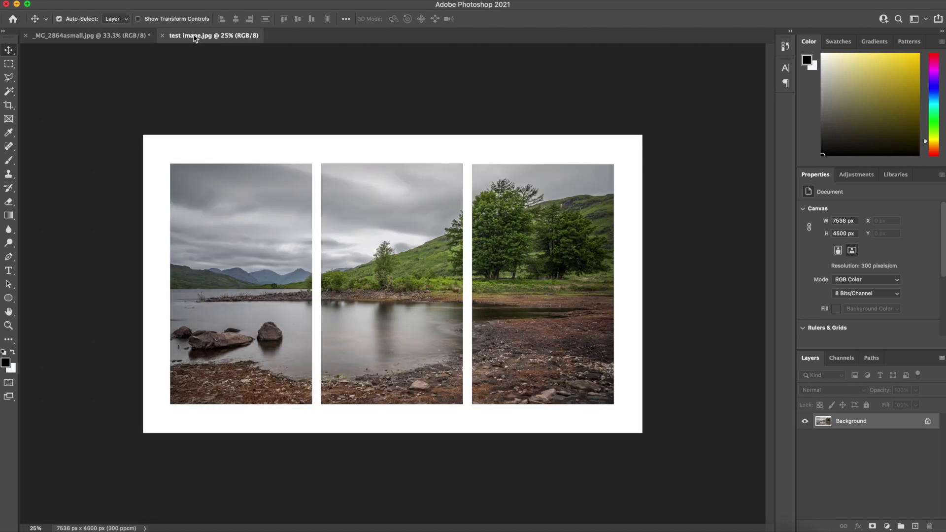